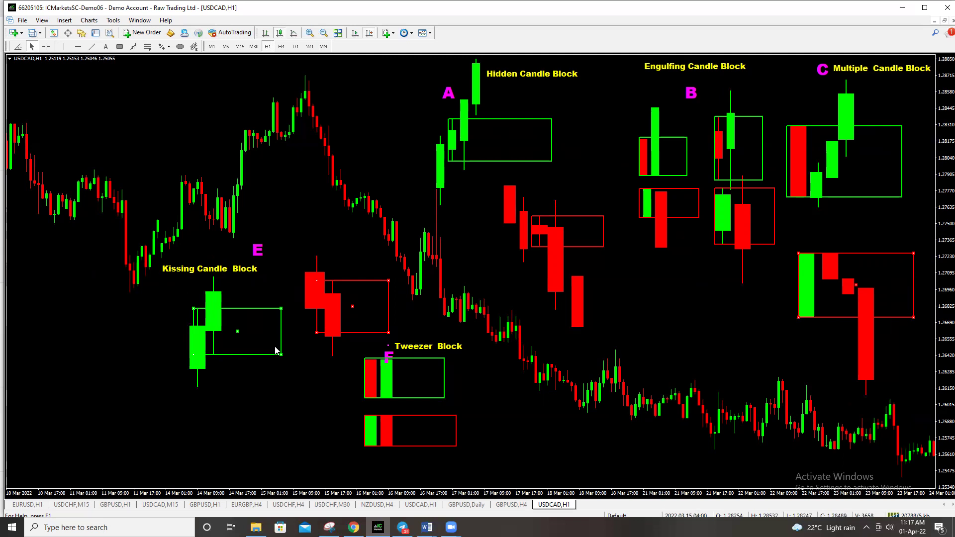
# Narrow the green and red Kissing Candle Block rectangles to cover only the overlapping wick area between each pair of candles
pyautogui.moveTo(282, 312); pyautogui.dragTo(285, 335)
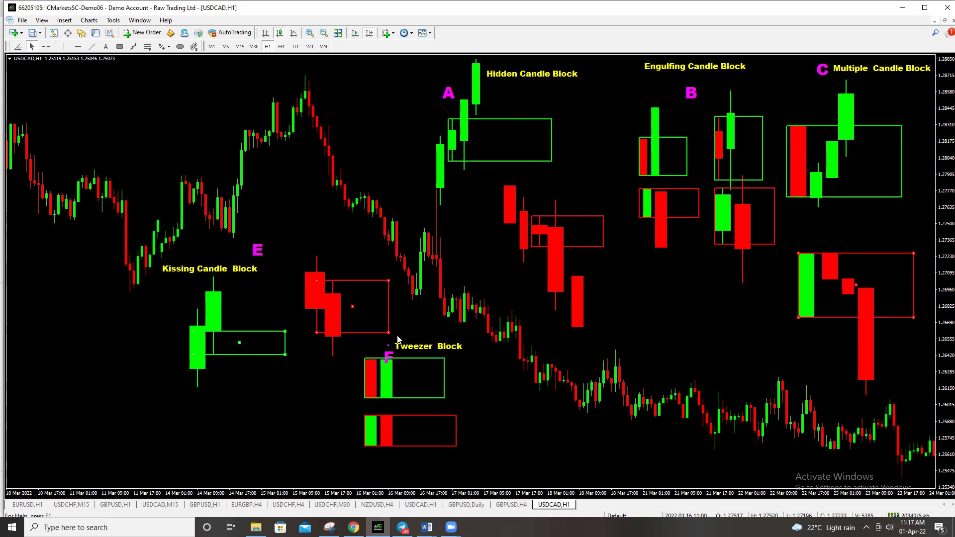
pyautogui.moveTo(390, 333); pyautogui.dragTo(386, 297)
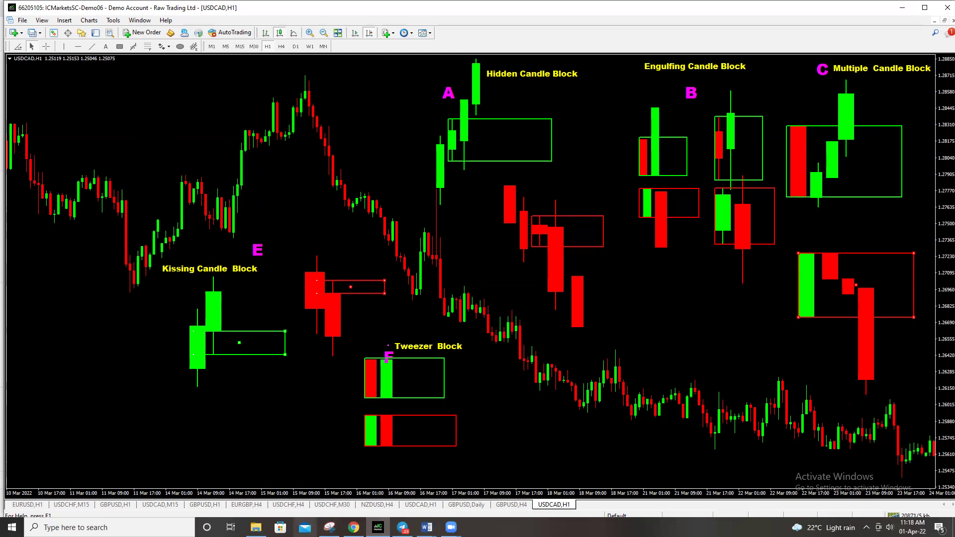
# In the Snipping Tool notes, underline "First Candle refinement", erase the stray ink beneath it, and reselect the pen
pyautogui.click(329, 528)
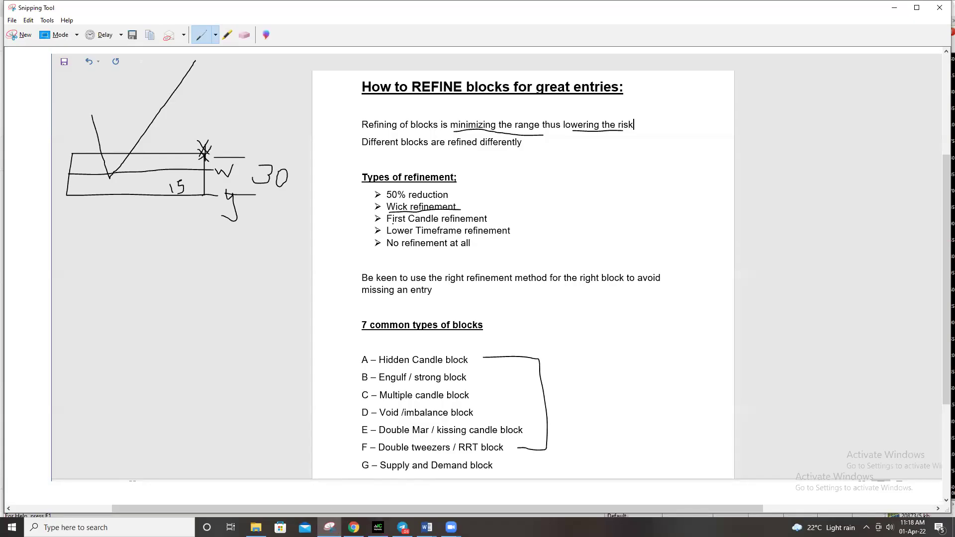
pyautogui.moveTo(426, 224); pyautogui.dragTo(448, 225)
pyautogui.click(244, 34)
pyautogui.click(449, 228)
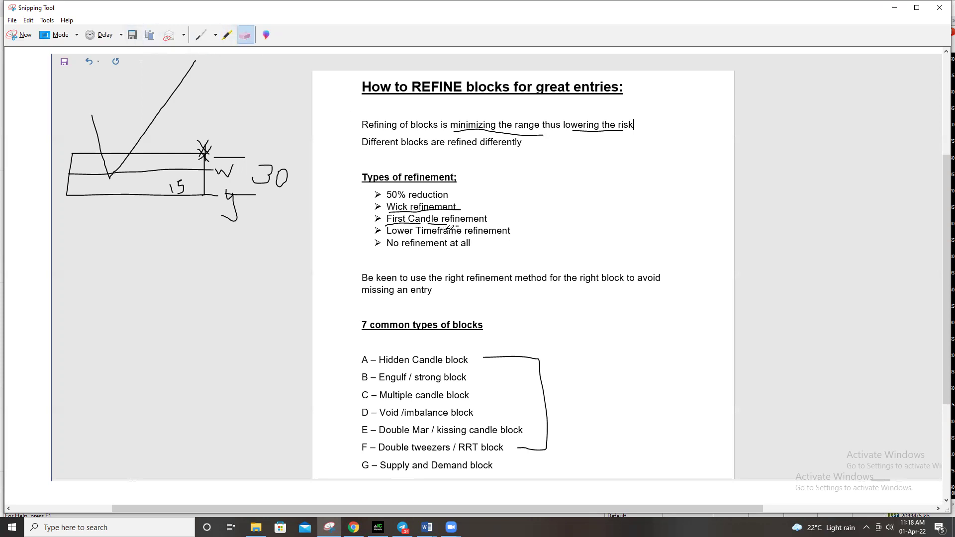
pyautogui.click(199, 36)
# Switch to MetaTrader and shrink the green and red Multiple Candle Block rectangles to the range of the small candle following the first
pyautogui.click(378, 527)
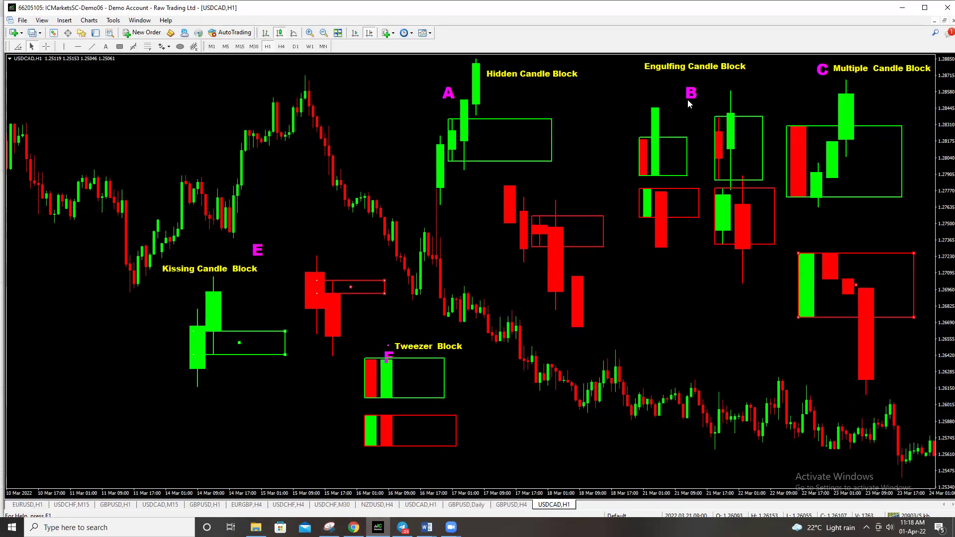
pyautogui.moveTo(902, 94); pyautogui.dragTo(790, 100)
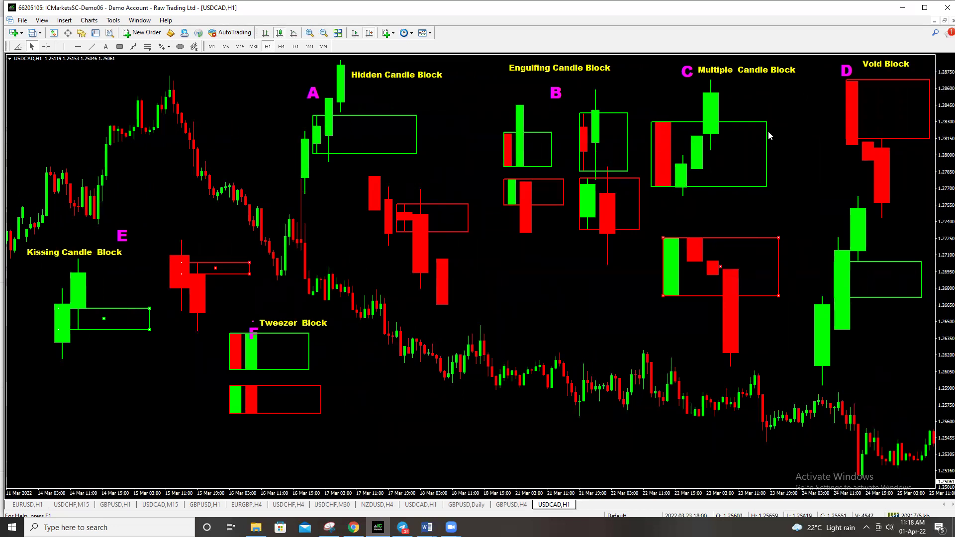
pyautogui.moveTo(767, 124); pyautogui.dragTo(783, 154)
pyautogui.moveTo(785, 189); pyautogui.dragTo(788, 198)
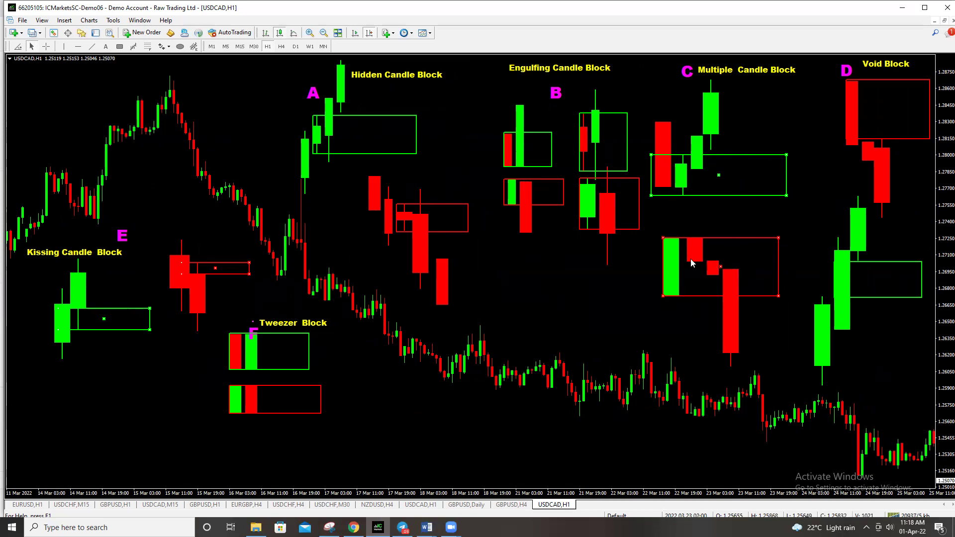
pyautogui.moveTo(779, 295); pyautogui.dragTo(777, 267)
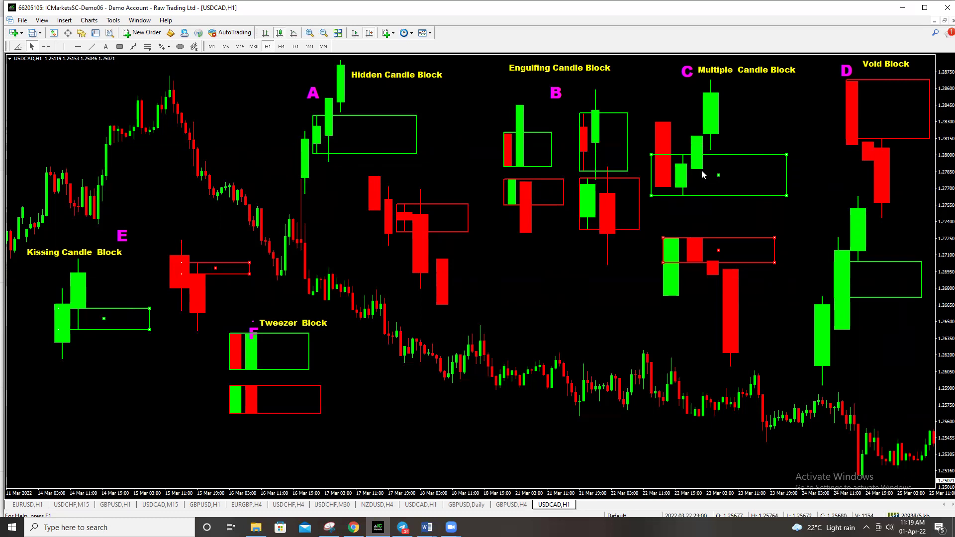
# Extend the green Multiple Candle Block rectangle to its first candle's top, add a horizontal line through its midpoint, and lower the upper edge to it
pyautogui.moveTo(790, 156); pyautogui.dragTo(794, 123)
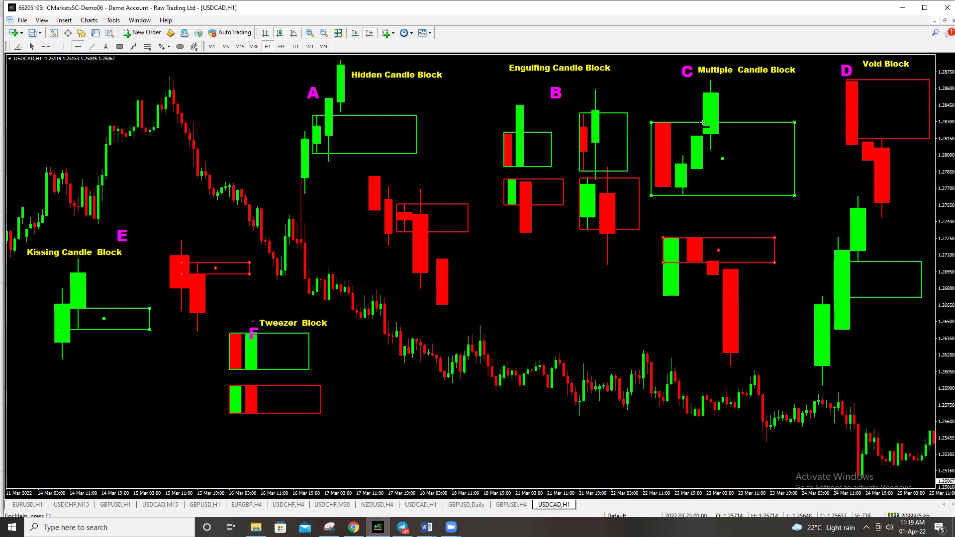
pyautogui.click(723, 159)
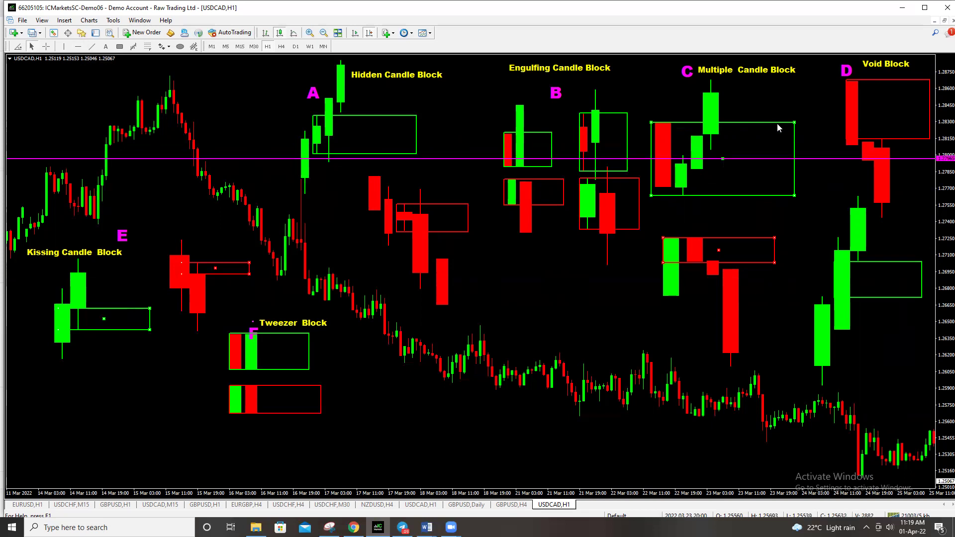
pyautogui.moveTo(795, 123); pyautogui.dragTo(792, 159)
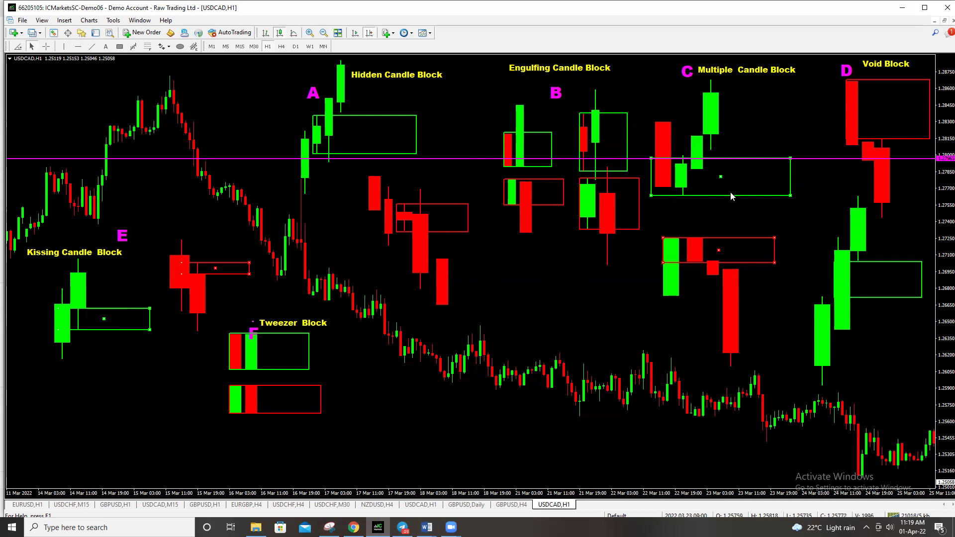
# Raise the green Multiple Candle Block rectangle's upper edge back to the first candle's top and delete the horizontal midpoint line
pyautogui.moveTo(790, 159); pyautogui.dragTo(783, 122)
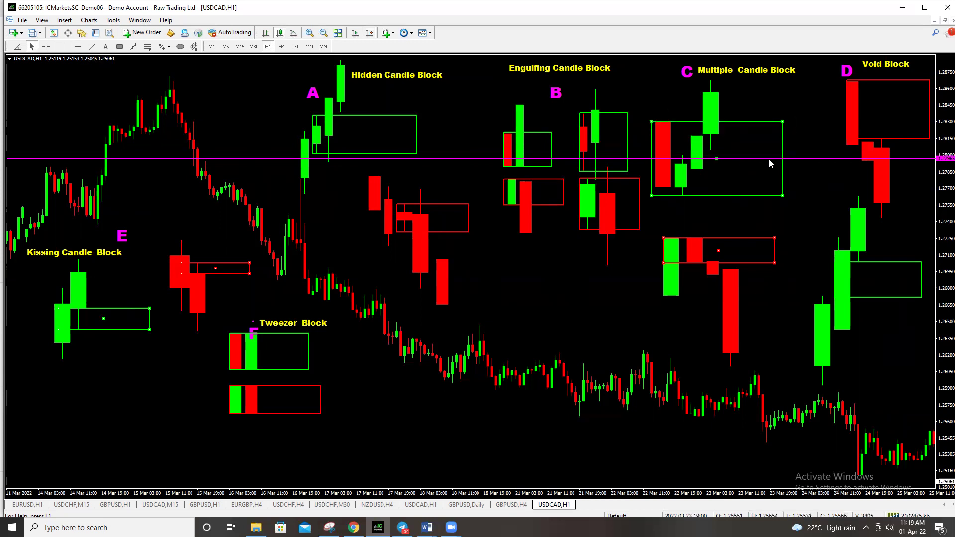
pyautogui.rightClick(770, 158)
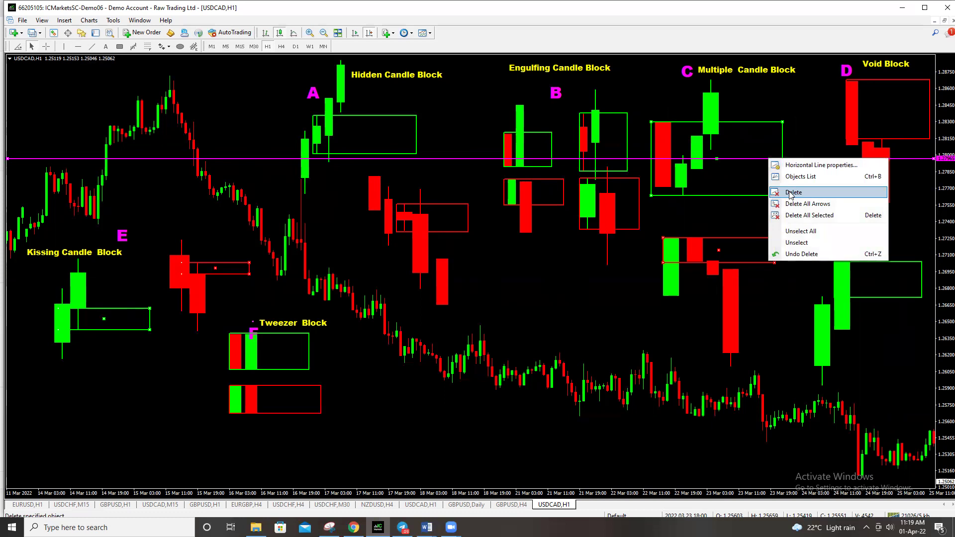
pyautogui.click(779, 192)
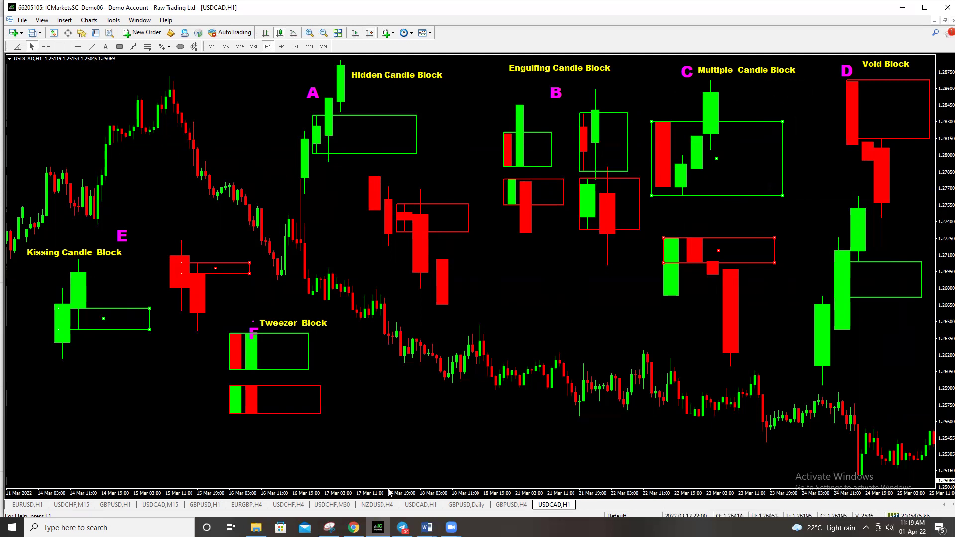
# Underline "Lower Timeframe refinement" and "No refinement at all" in the Snipping Tool notes, then return to the MetaTrader chart
pyautogui.click(329, 527)
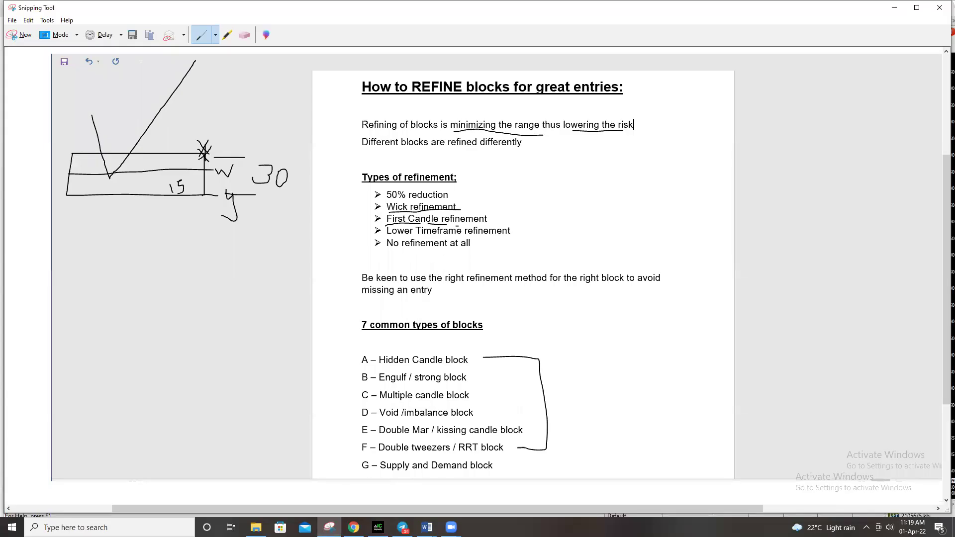
pyautogui.moveTo(386, 237); pyautogui.dragTo(513, 235)
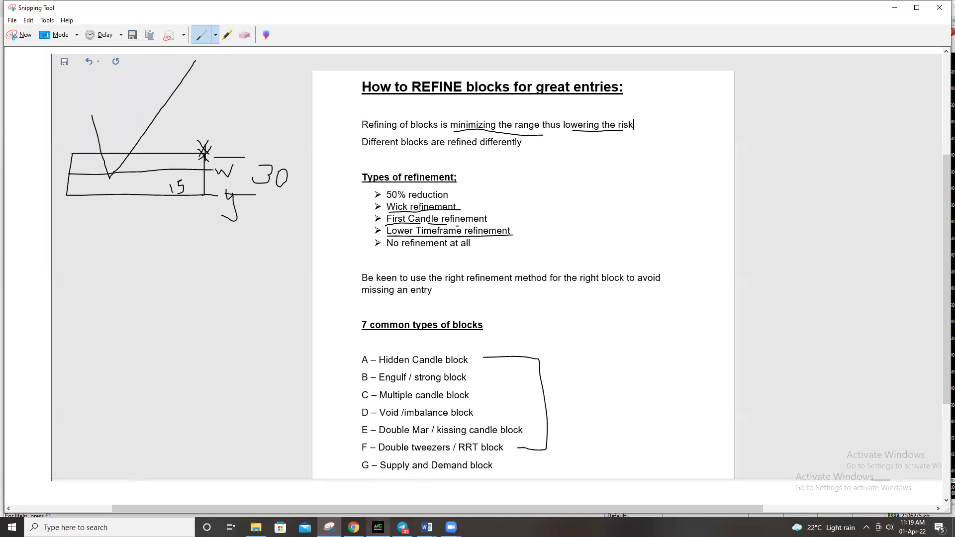
pyautogui.click(378, 527)
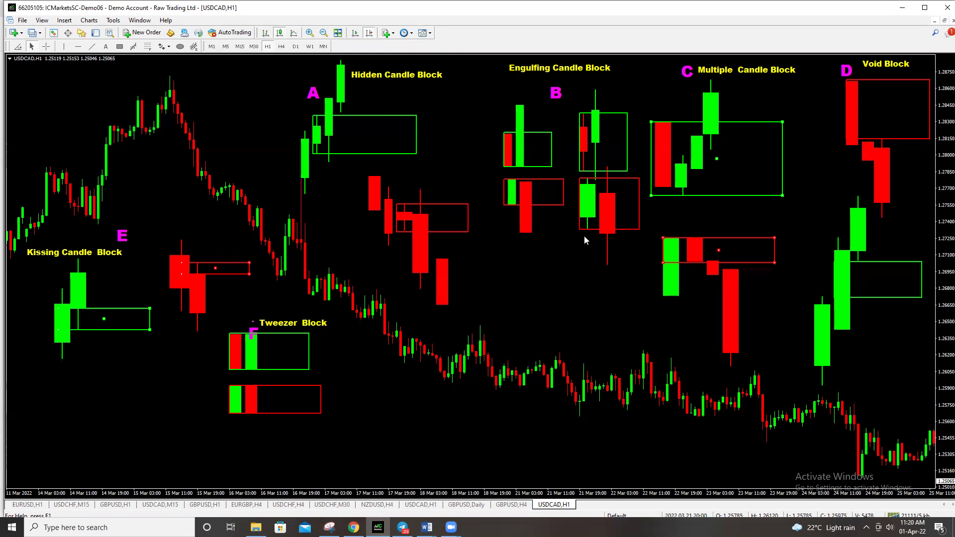
pyautogui.hotkey('alt', 'Tab')
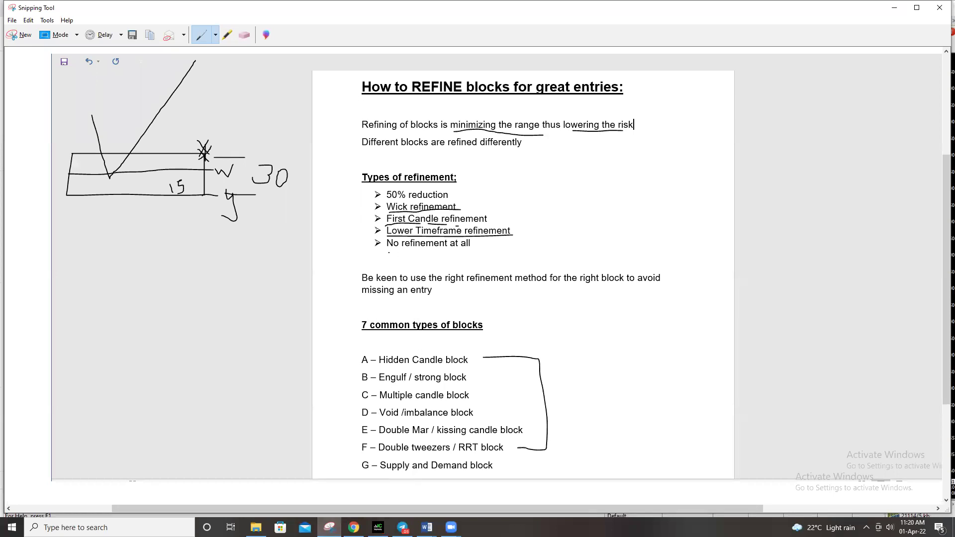
pyautogui.moveTo(398, 249); pyautogui.dragTo(477, 246)
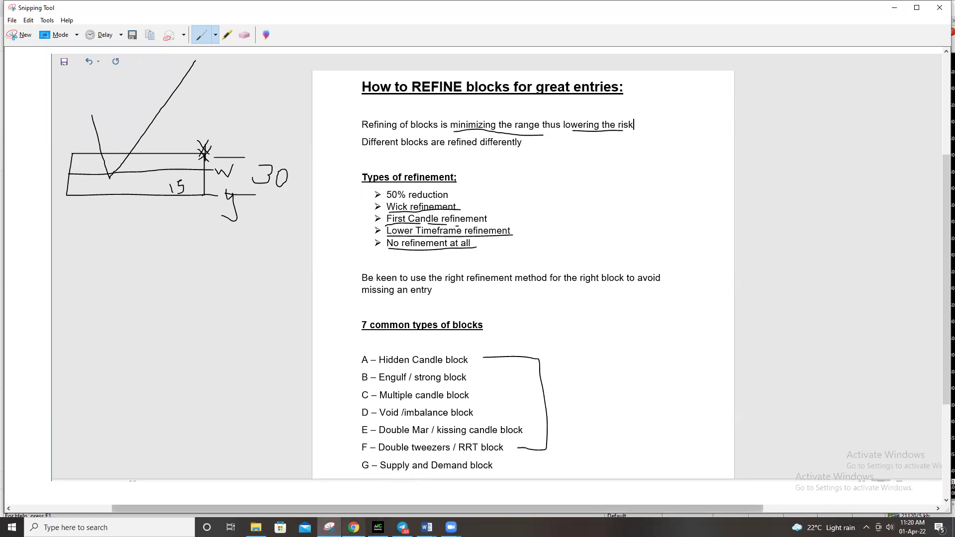
pyautogui.hotkey('alt', 'Tab')
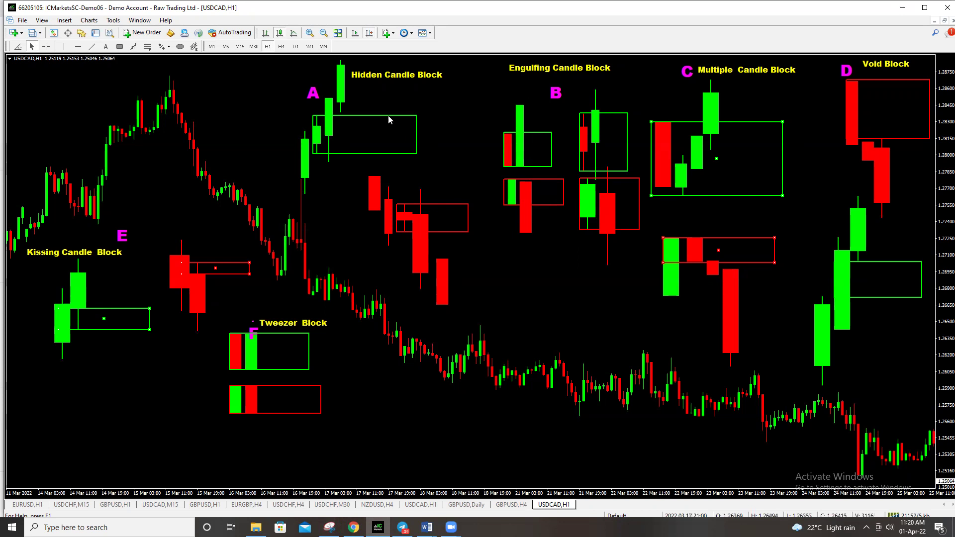
# Mark the green Hidden Candle Block rectangle's midpoint with a horizontal line and lower the rectangle's upper edge to that line
pyautogui.moveTo(535, 272); pyautogui.dragTo(516, 285)
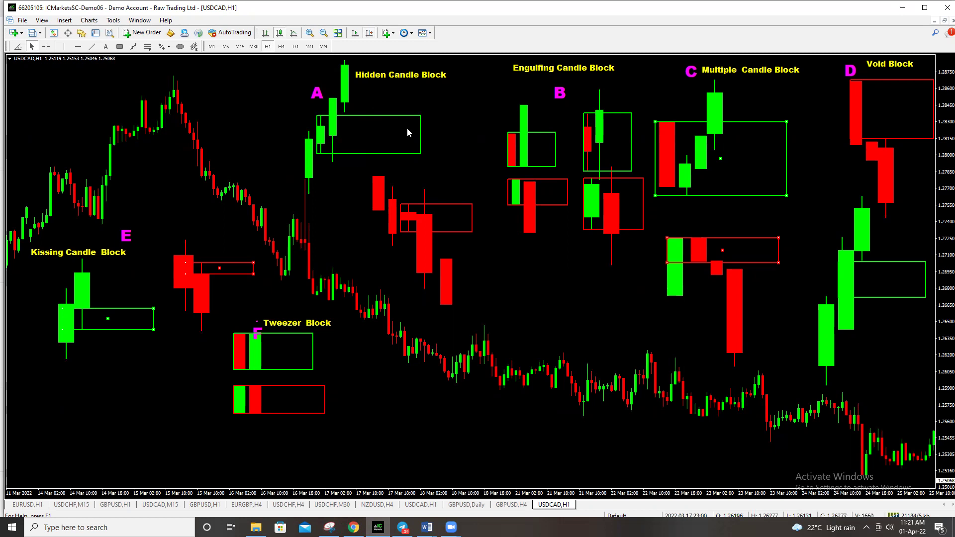
pyautogui.doubleClick(420, 154)
pyautogui.click(78, 46)
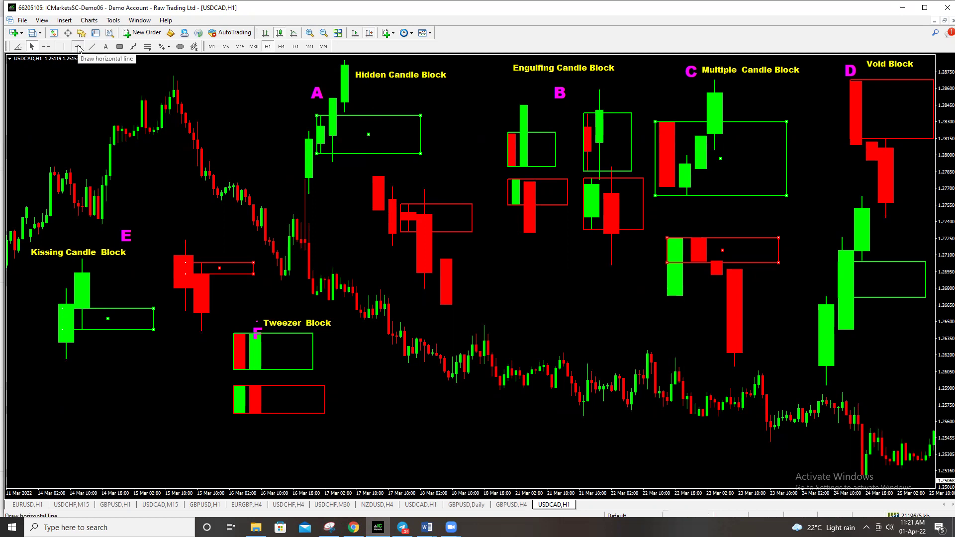
pyautogui.click(369, 134)
pyautogui.moveTo(420, 154)
pyautogui.mouseDown()
pyautogui.moveTo(423, 135)
pyautogui.moveTo(429, 153)
pyautogui.mouseUp()
pyautogui.moveTo(429, 117); pyautogui.dragTo(435, 137)
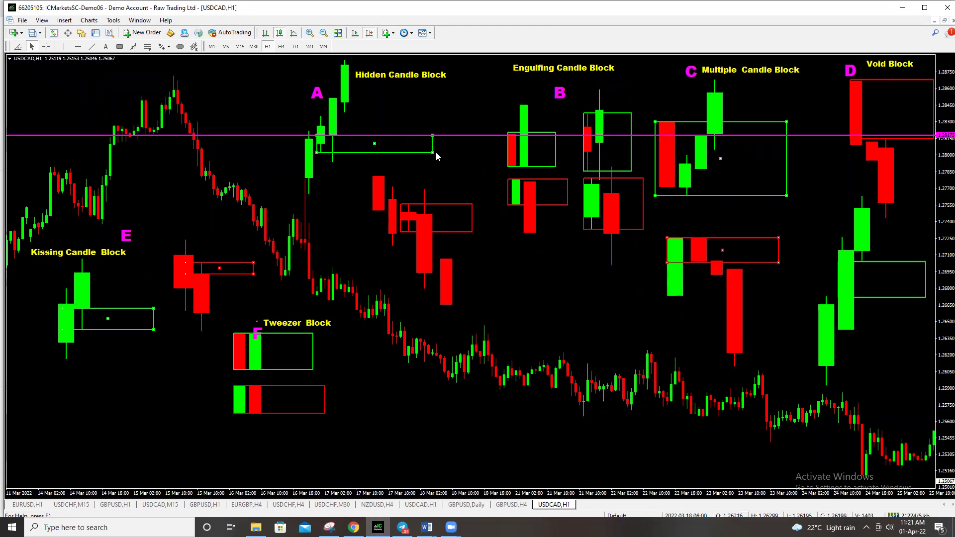
# Restore the green Hidden Candle Block rectangle to its full height and delete the horizontal midpoint line
pyautogui.moveTo(432, 135); pyautogui.dragTo(432, 116)
pyautogui.rightClick(395, 134)
pyautogui.click(418, 168)
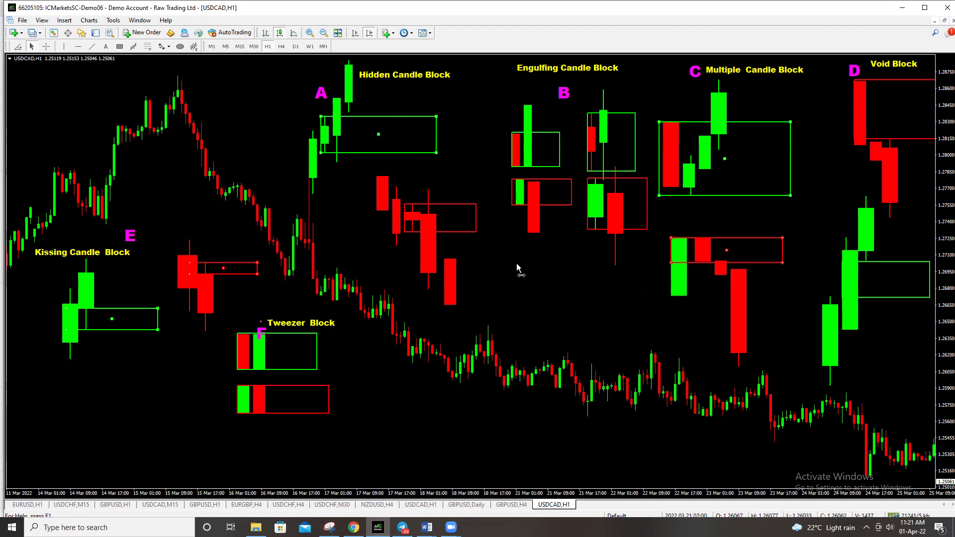
pyautogui.scroll(-3, 504, 133)
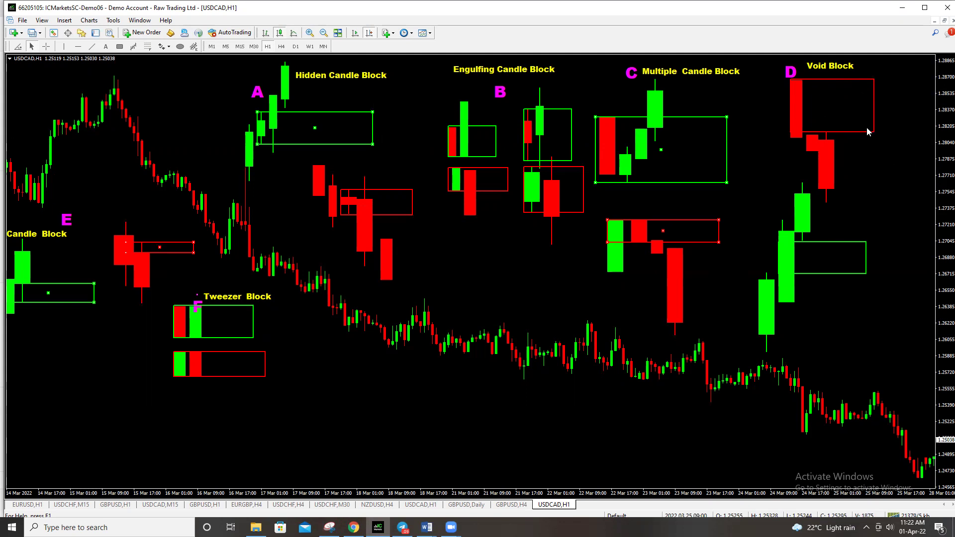
pyautogui.moveTo(441, 277); pyautogui.dragTo(594, 264)
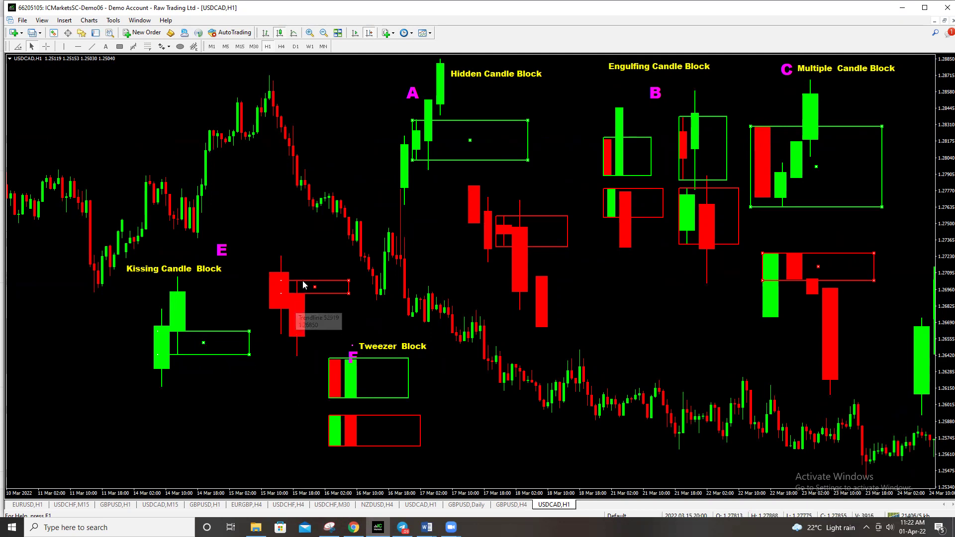
pyautogui.moveTo(475, 417); pyautogui.dragTo(368, 334)
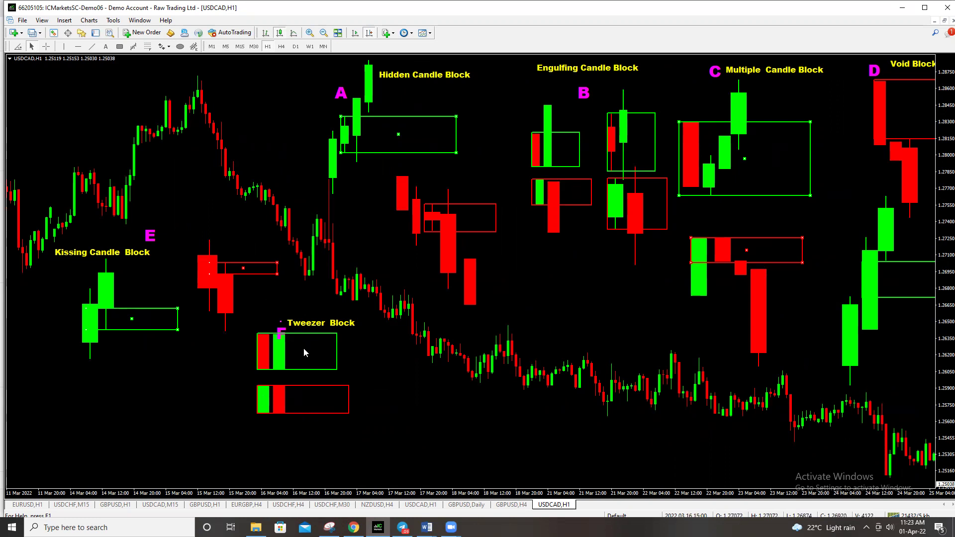
# In the Snipping Tool notes, circle and underline "Supply and Demand block" and draw a vertical stroke beside blocks A to F
pyautogui.click(329, 528)
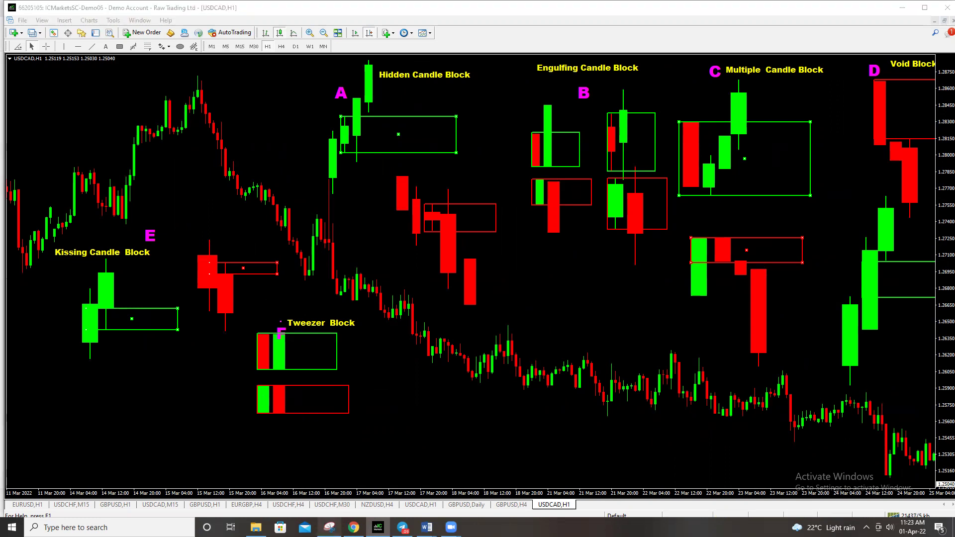
pyautogui.moveTo(398, 475)
pyautogui.mouseDown()
pyautogui.moveTo(501, 471)
pyautogui.moveTo(483, 459)
pyautogui.moveTo(387, 456)
pyautogui.moveTo(407, 475)
pyautogui.moveTo(511, 472)
pyautogui.mouseUp()
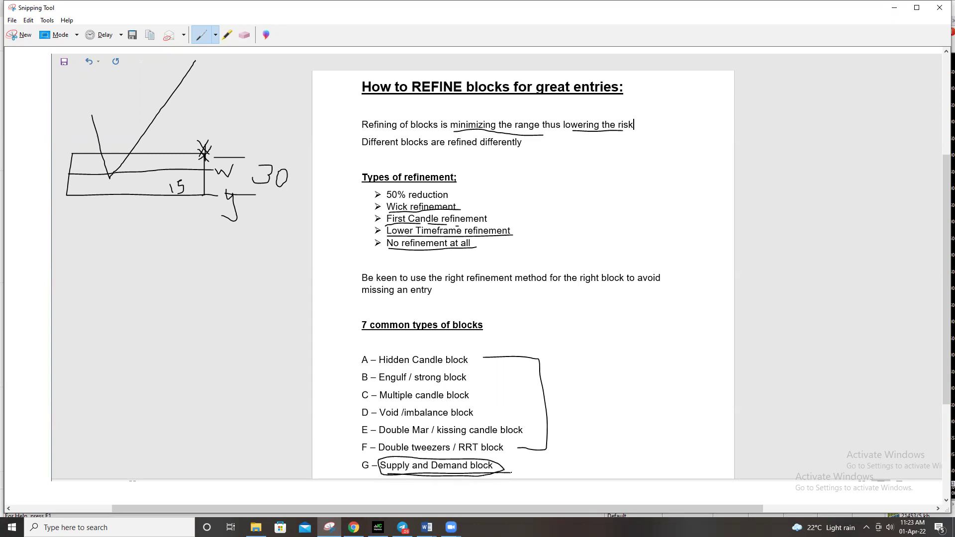
pyautogui.moveTo(359, 354); pyautogui.dragTo(354, 449)
# Switch to MetaTrader and open the GBPUSD,H4 chart to review its labelled blocks and the price action leading up to the peak
pyautogui.click(378, 528)
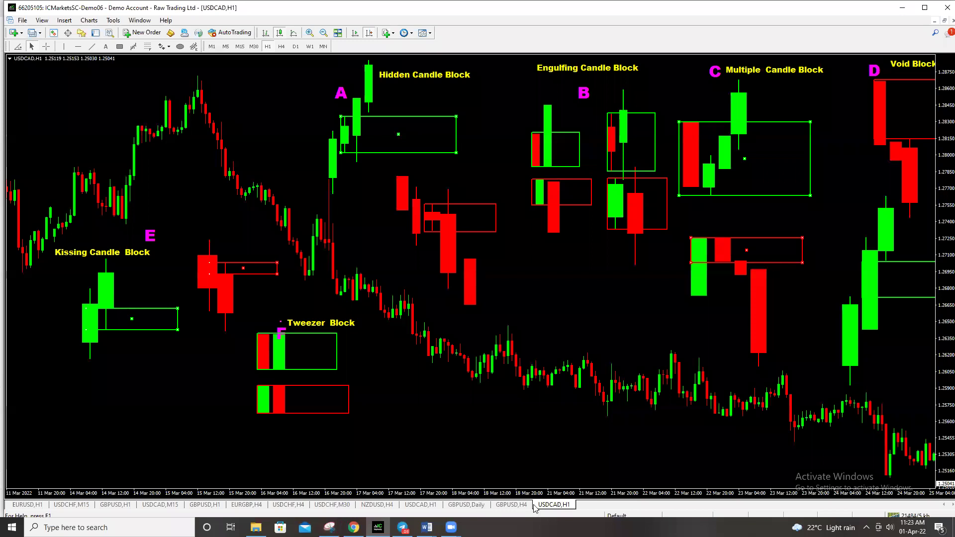
pyautogui.click(511, 505)
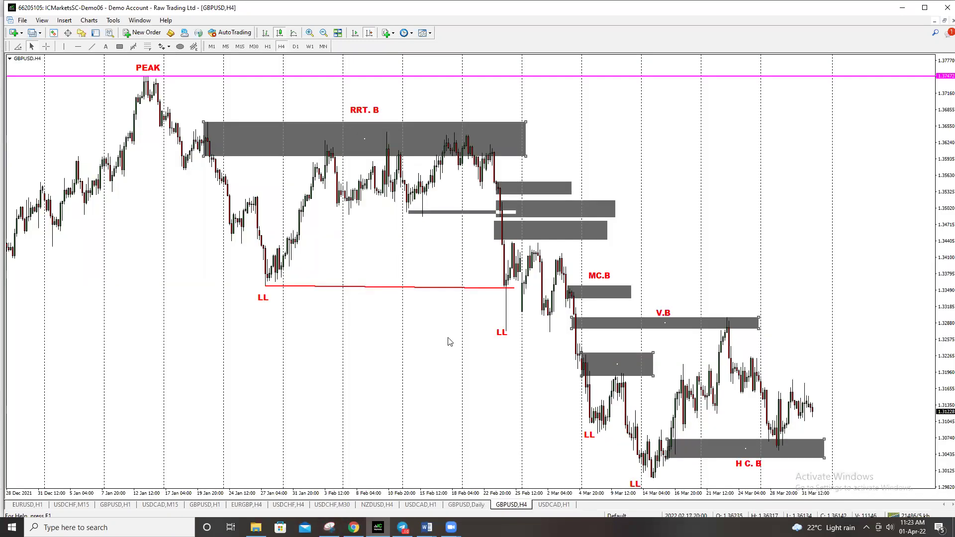
pyautogui.moveTo(345, 388); pyautogui.dragTo(432, 392)
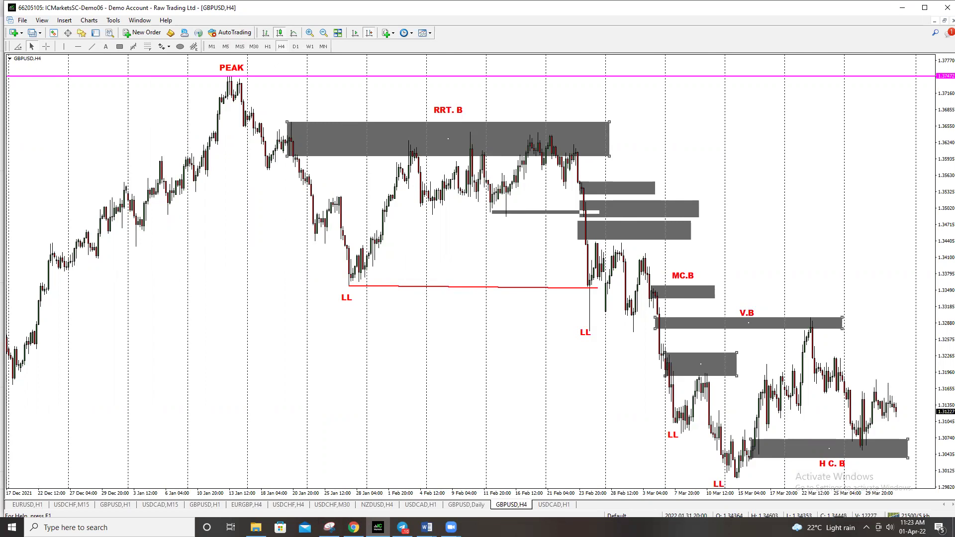
# Switch to Chrome and show the Forex Exploits Online Academy pages on YouTube, LinkedIn and Facebook
pyautogui.click(354, 527)
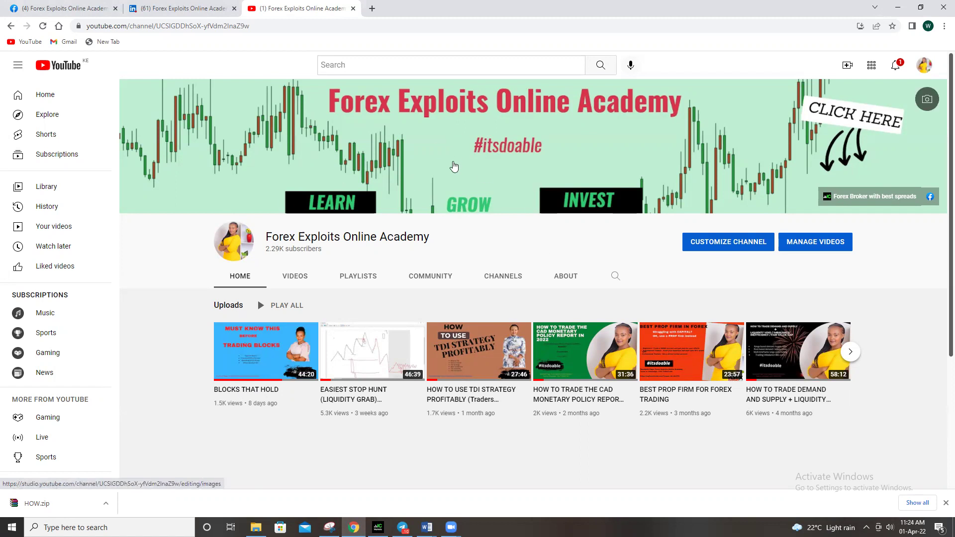
pyautogui.click(169, 10)
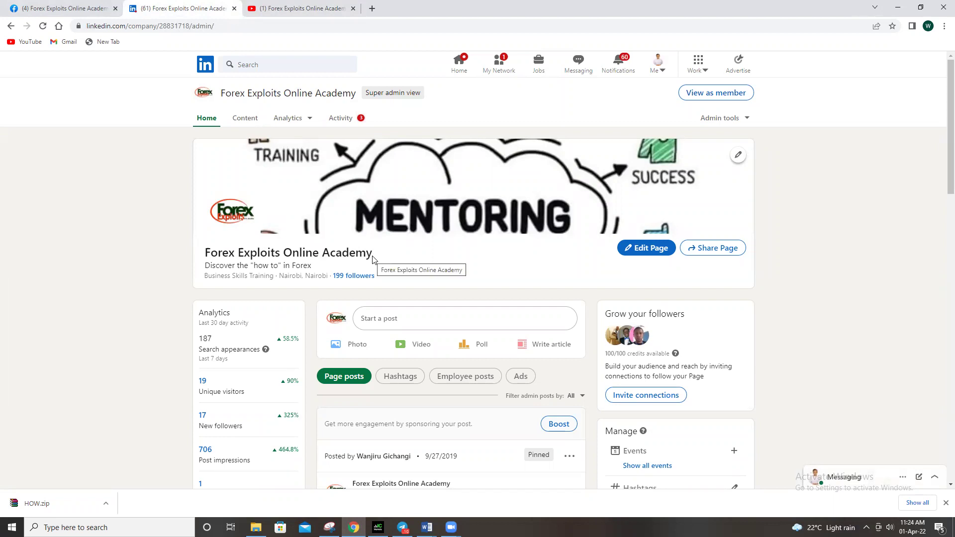
pyautogui.click(62, 7)
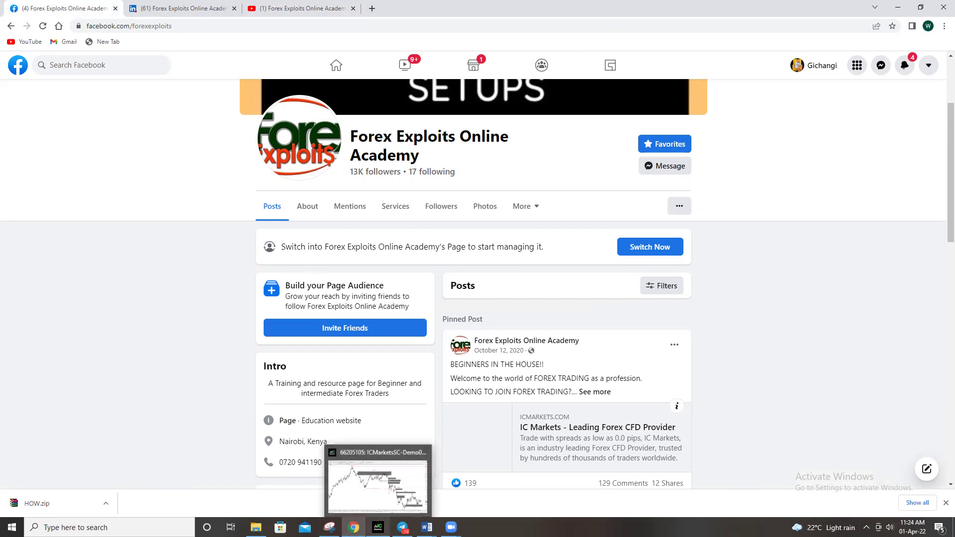
# Show the academy's YouTube channel in Chrome and browse through to its older uploads
pyautogui.click(378, 516)
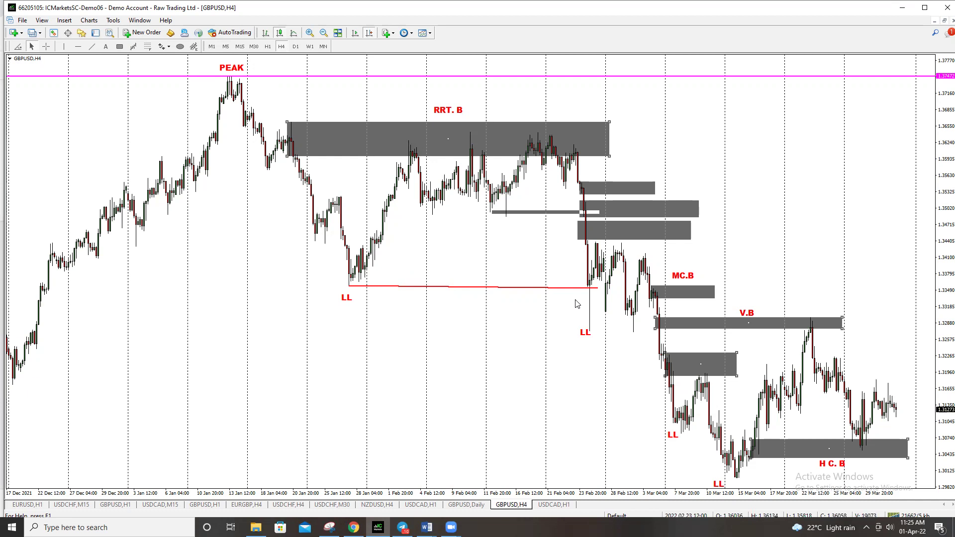
pyautogui.click(371, 493)
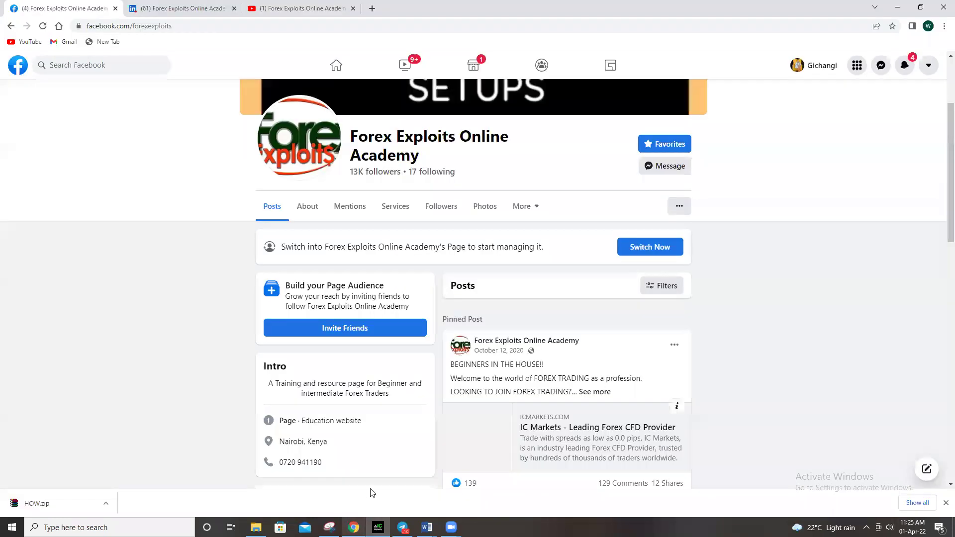
pyautogui.click(288, 9)
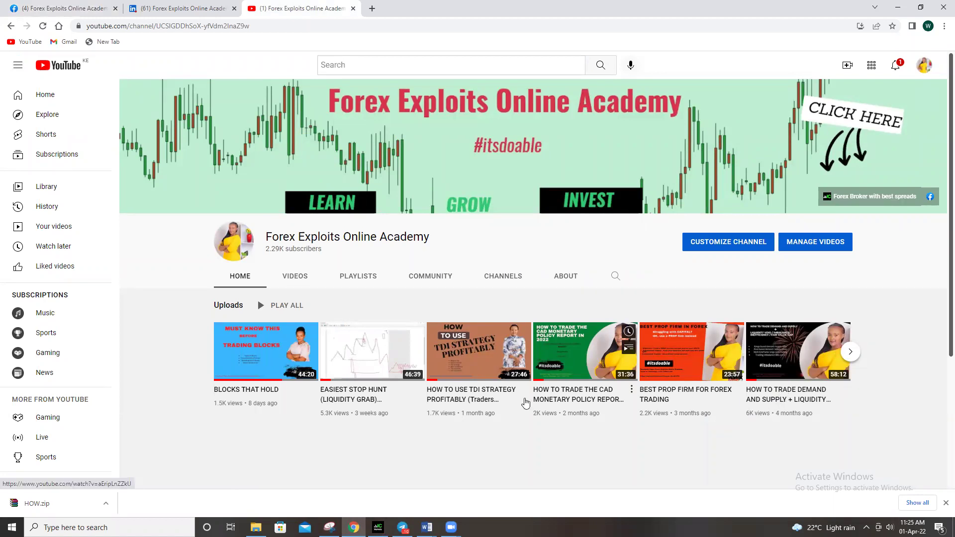
pyautogui.click(849, 353)
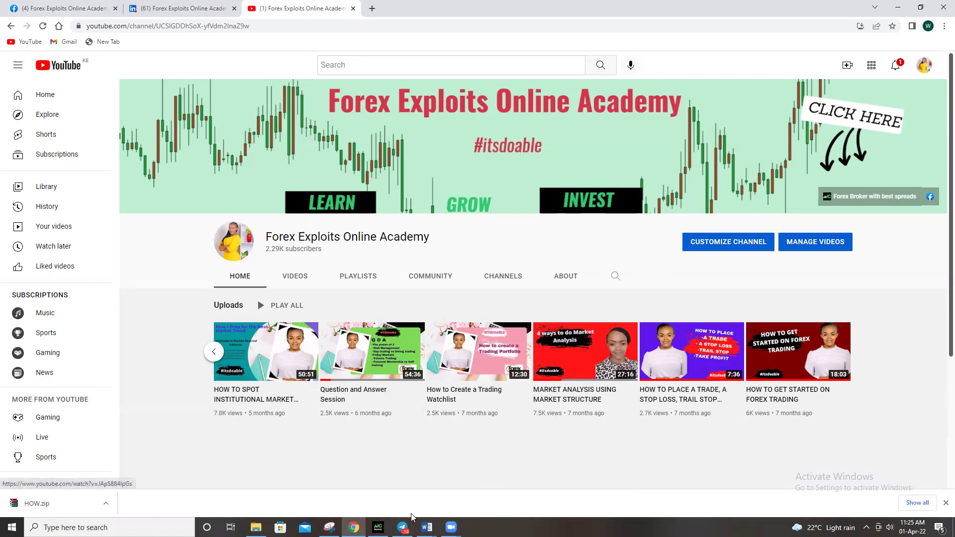
# Switch to MetaTrader and measure the height of the RRT. B block on the GBPUSD,H4 chart with the crosshair
pyautogui.click(378, 526)
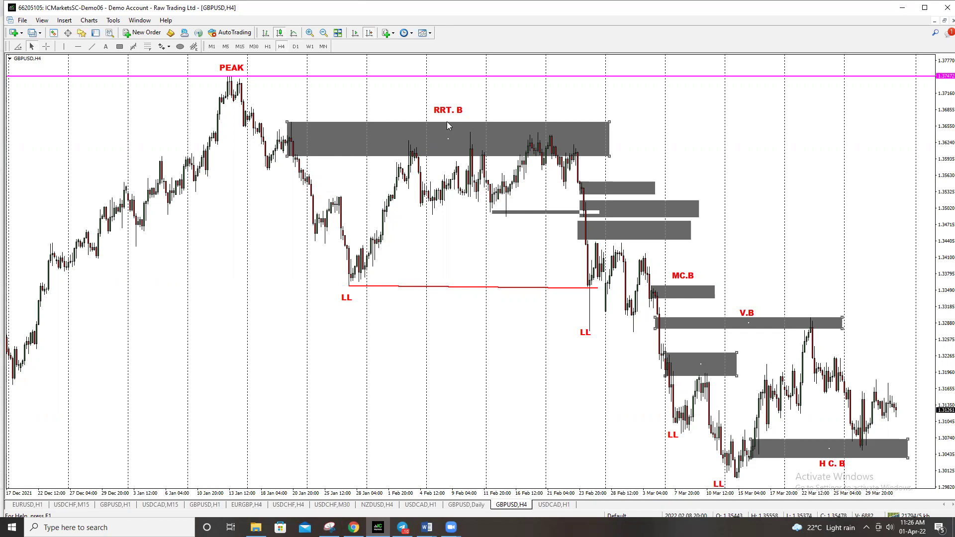
pyautogui.click(47, 46)
pyautogui.moveTo(450, 156); pyautogui.dragTo(449, 122)
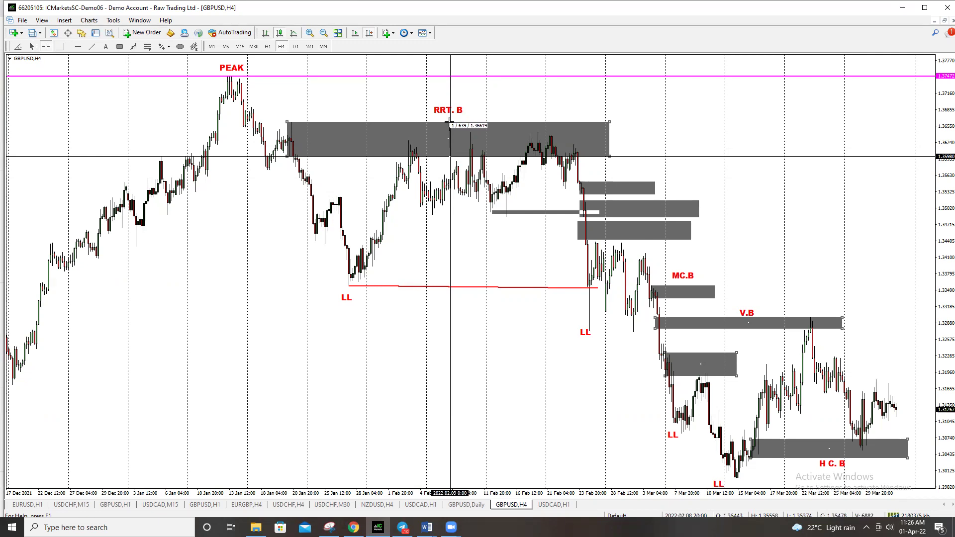
pyautogui.click(449, 121)
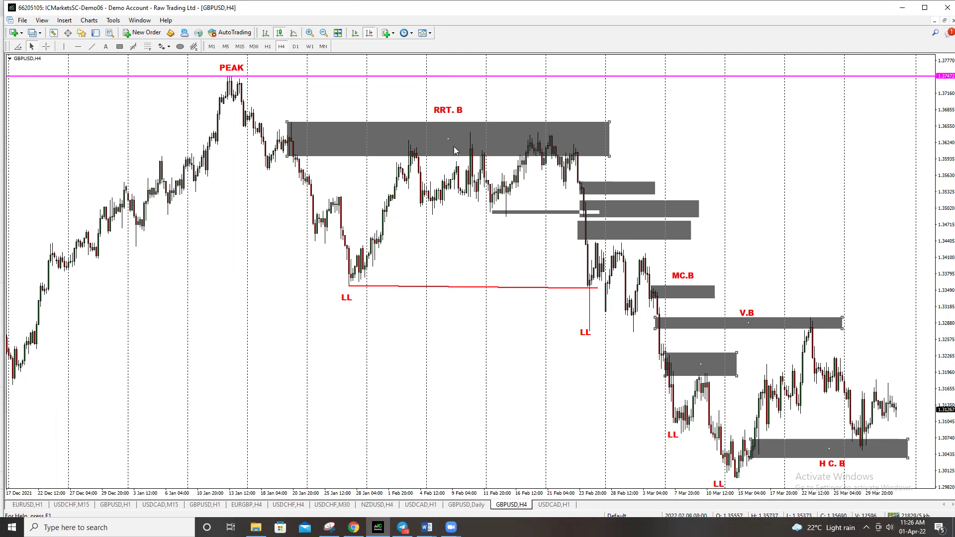
# Halve the RRT. B rectangle by raising its lower edge to a new horizontal line through its midpoint, and measure the refined block's height
pyautogui.moveTo(577, 158)
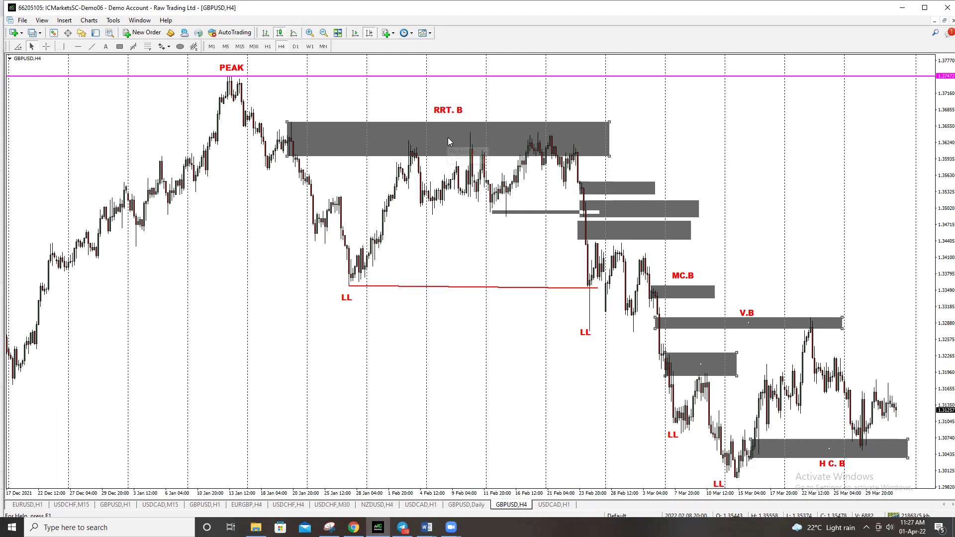
pyautogui.click(78, 48)
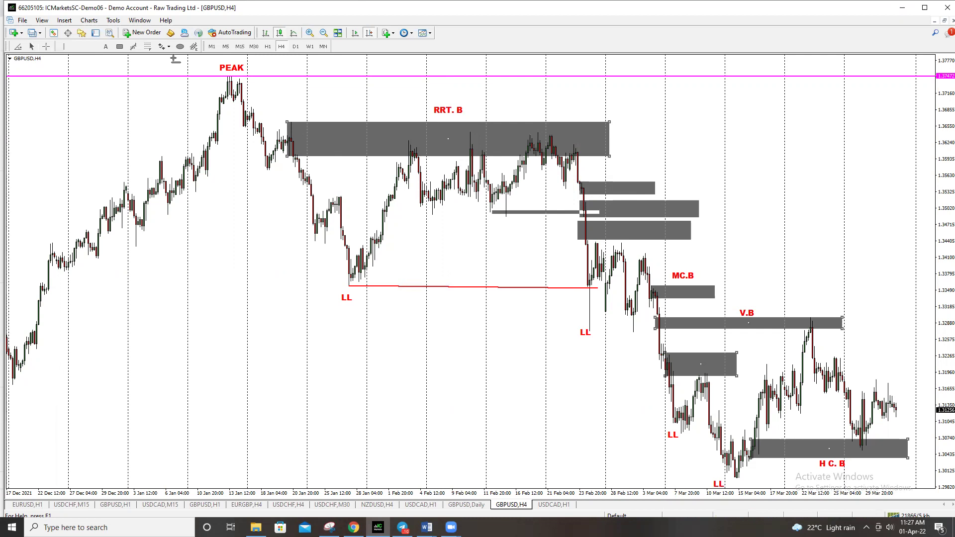
pyautogui.click(449, 139)
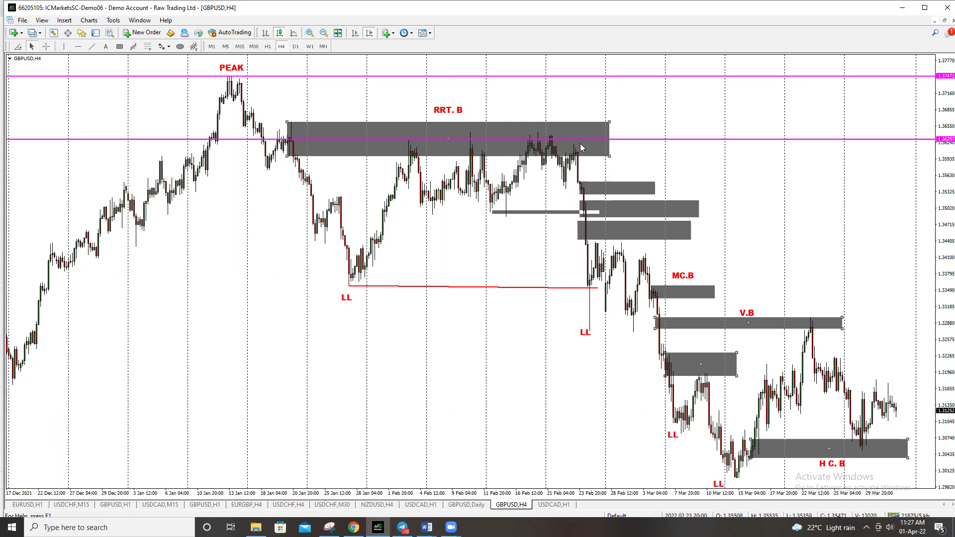
pyautogui.moveTo(609, 156); pyautogui.dragTo(612, 143)
pyautogui.click(46, 46)
pyautogui.moveTo(464, 139); pyautogui.dragTo(465, 121)
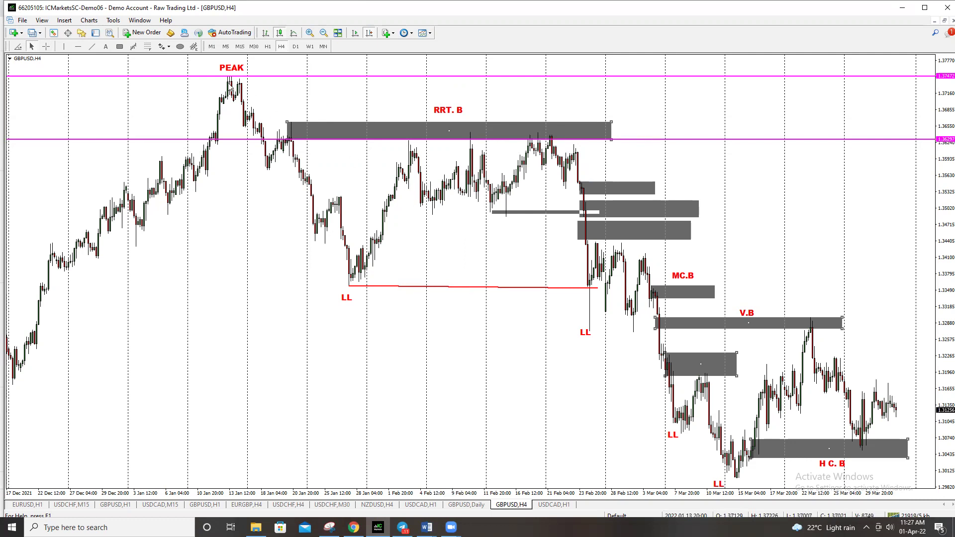
# Mark the two rising price legs below the RRT. B block with red ellipses, redrawing and repositioning the first one
pyautogui.moveTo(426, 194); pyautogui.dragTo(464, 171)
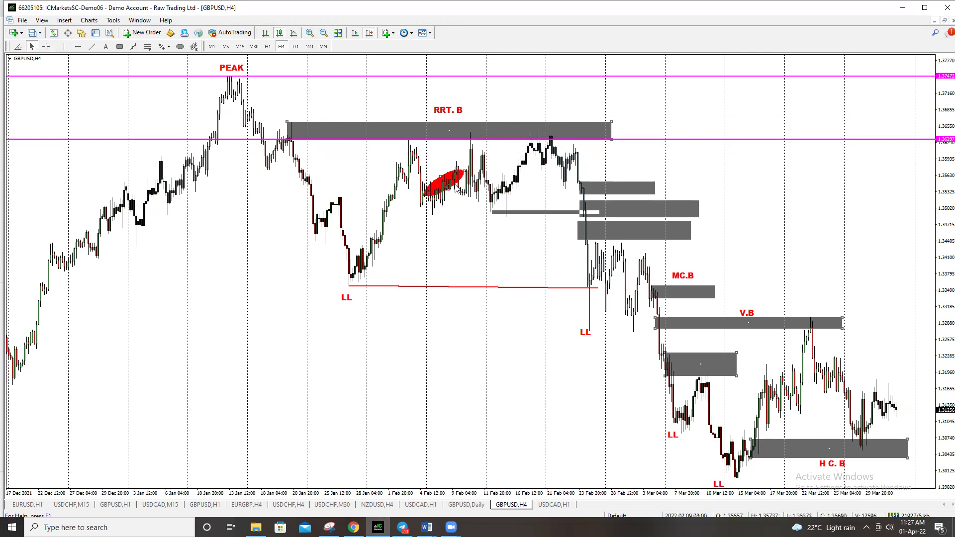
pyautogui.press('Delete')
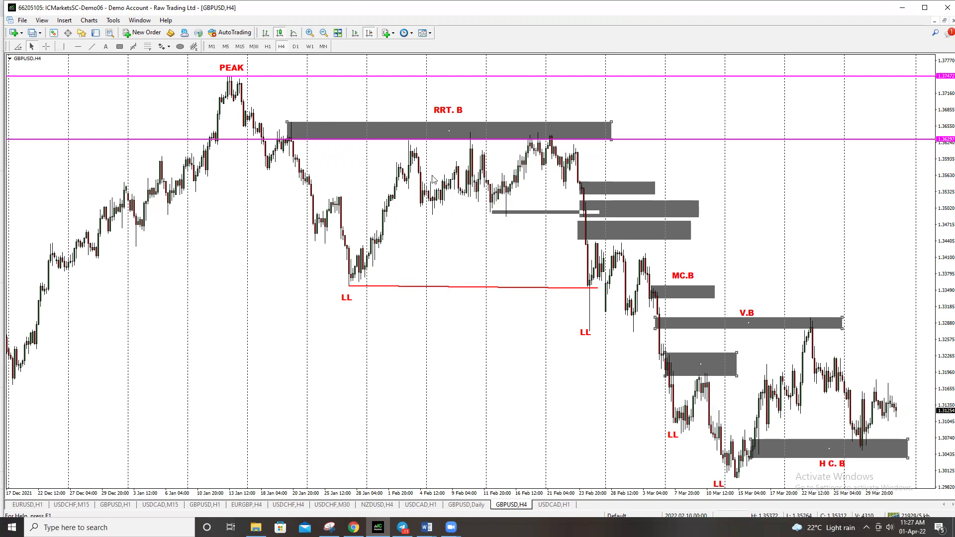
pyautogui.moveTo(430, 192); pyautogui.dragTo(458, 172)
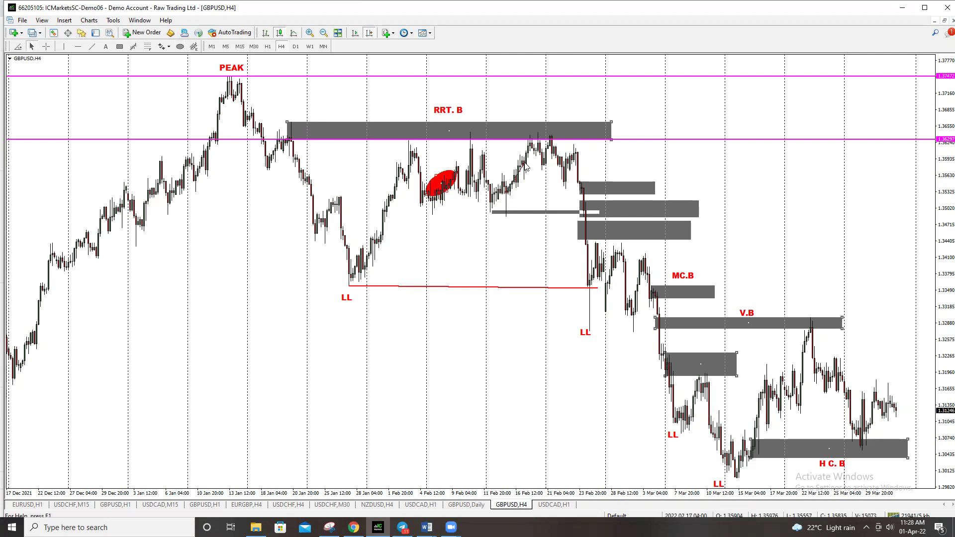
pyautogui.moveTo(521, 179); pyautogui.dragTo(506, 191)
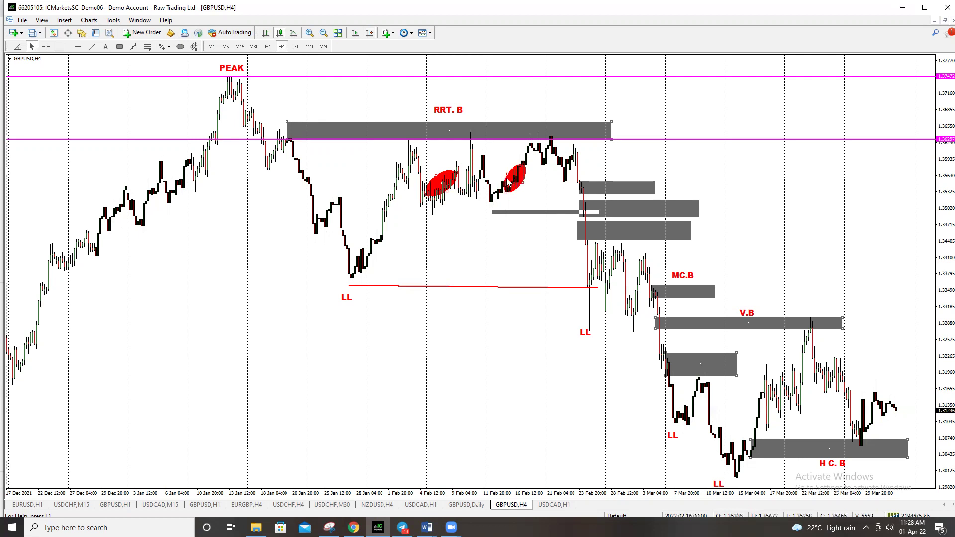
pyautogui.moveTo(441, 185); pyautogui.dragTo(448, 188)
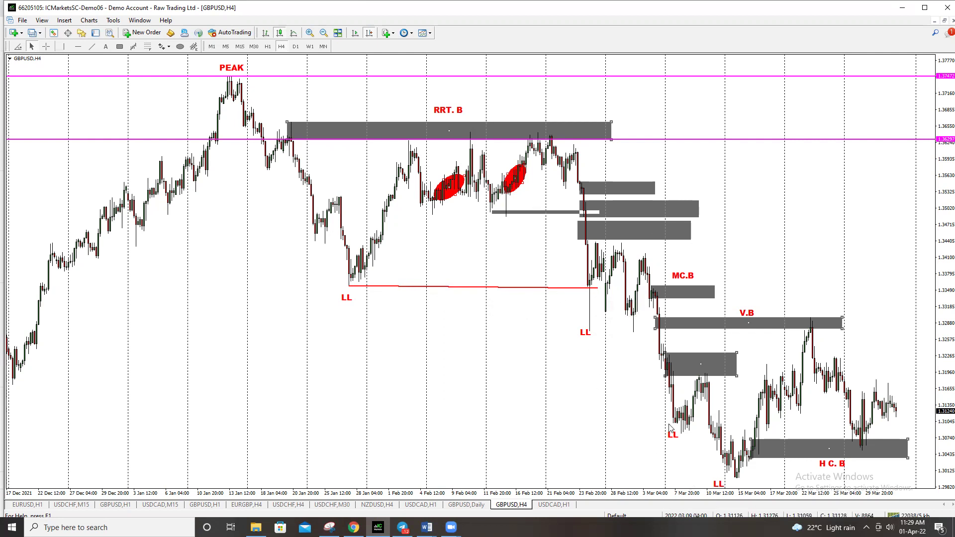
# Enlarge the lowest of the three stacked grey rectangles above the MC.B label down to about 1.338 and copy the V.B label onto it
pyautogui.moveTo(778, 222); pyautogui.dragTo(722, 234)
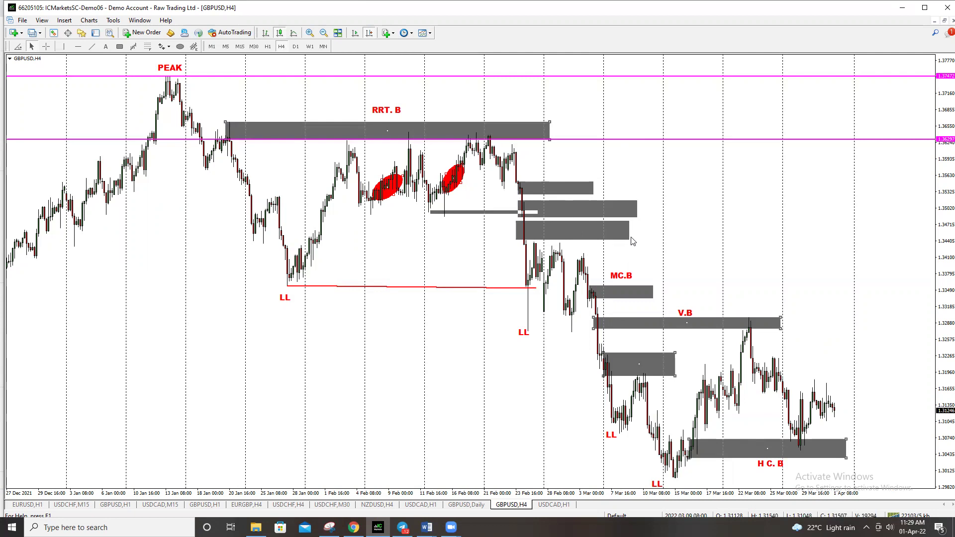
pyautogui.moveTo(629, 241); pyautogui.dragTo(681, 274)
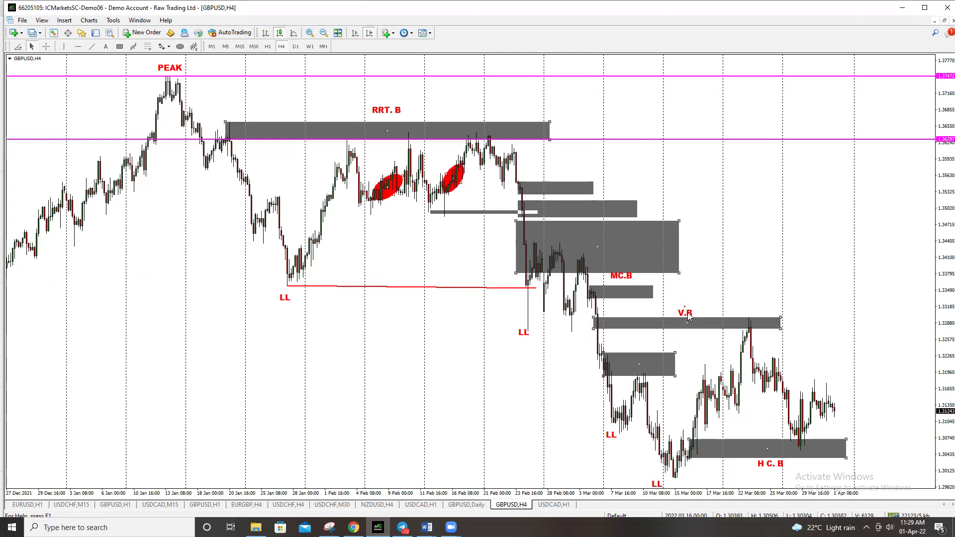
pyautogui.moveTo(689, 317); pyautogui.dragTo(602, 218)
# Move the RRT. B midpoint line to about 1.3431 and raise the enlarged V.B rectangle's lower edge to it
pyautogui.moveTo(619, 140); pyautogui.dragTo(647, 246)
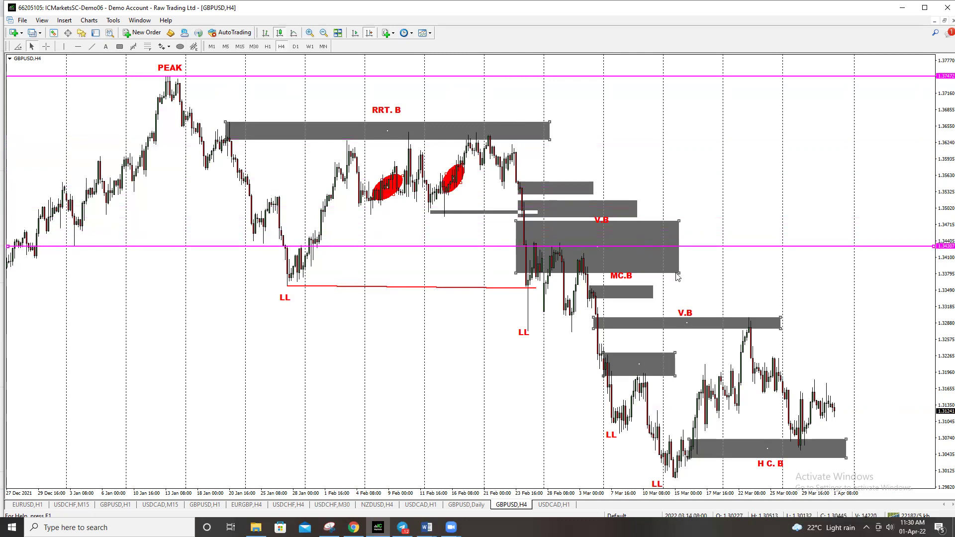
pyautogui.moveTo(679, 273); pyautogui.dragTo(679, 246)
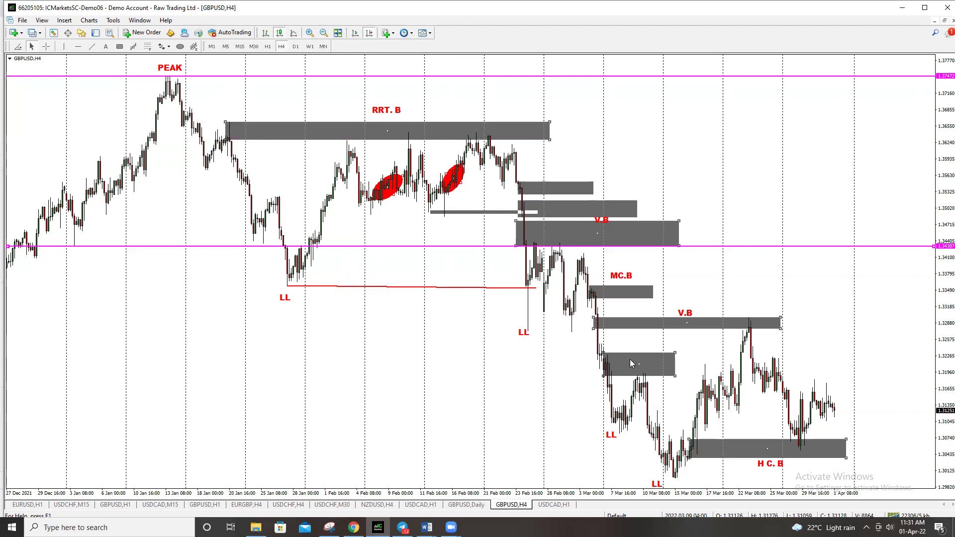
# Extend the original V.B rectangle below the MC.B block downward and move the horizontal line to its midpoint at about 1.3273
pyautogui.moveTo(630, 378)
pyautogui.moveTo(594, 329); pyautogui.dragTo(587, 345)
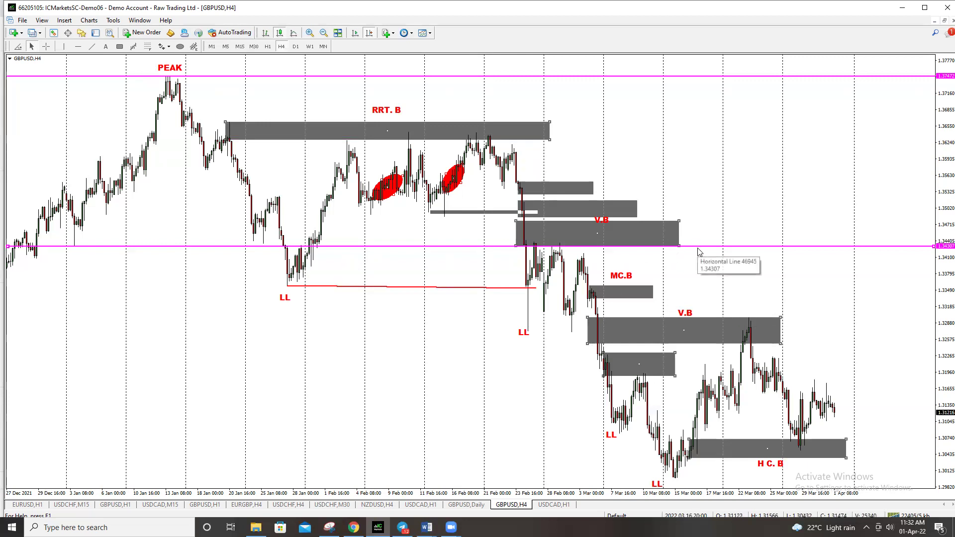
pyautogui.moveTo(697, 249); pyautogui.dragTo(713, 331)
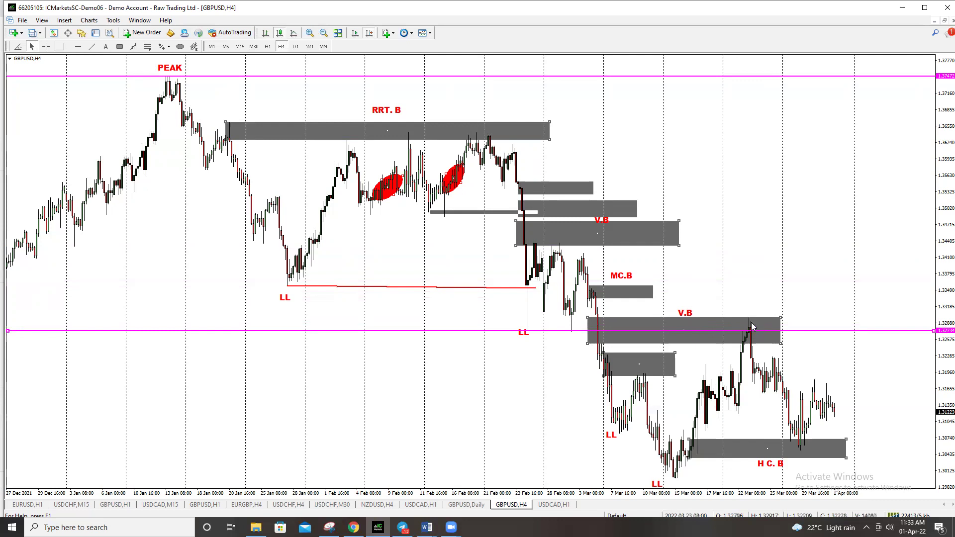
pyautogui.moveTo(752, 347)
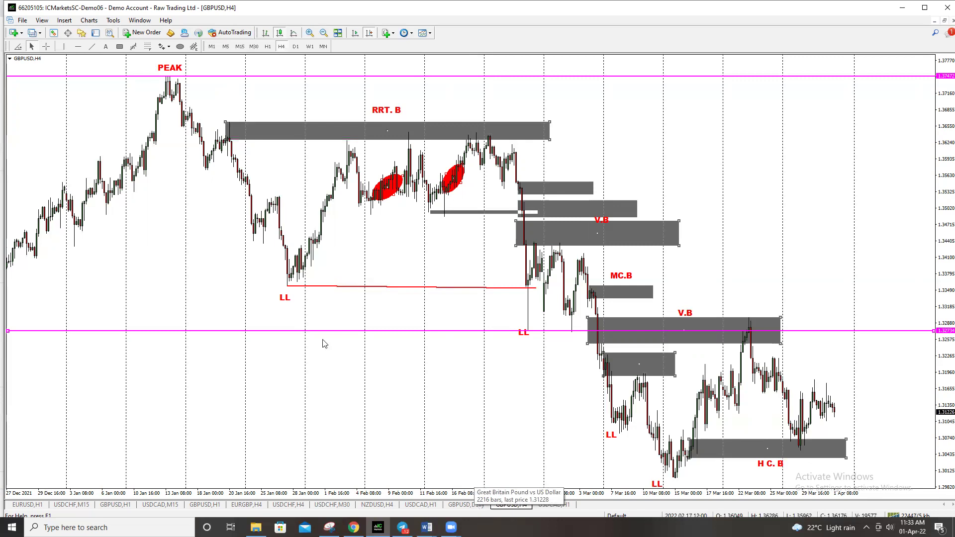
# Open the GBPUSD,Daily chart and review its labelled blocks from the PEAK down to the MC.B block
pyautogui.click(454, 505)
pyautogui.moveTo(561, 442); pyautogui.dragTo(467, 456)
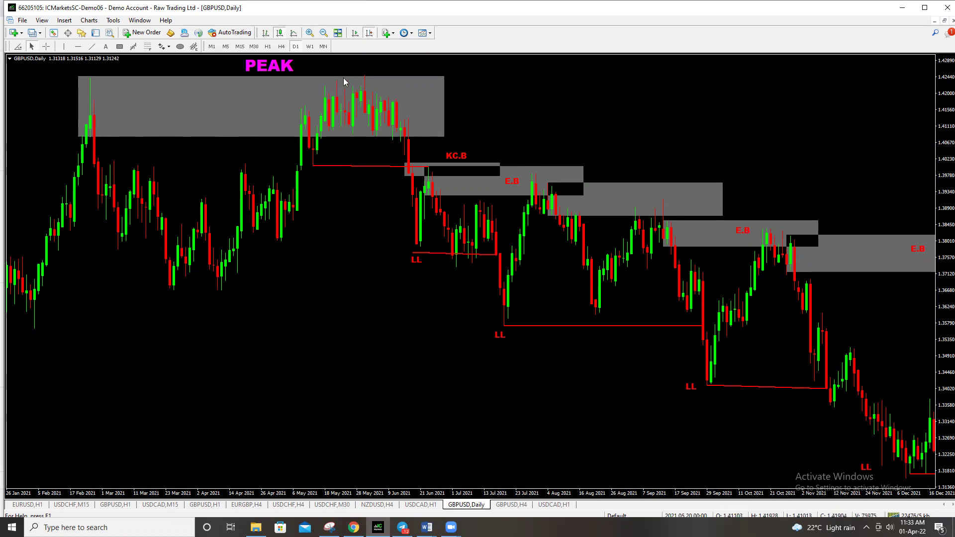
pyautogui.moveTo(625, 115); pyautogui.dragTo(500, 125)
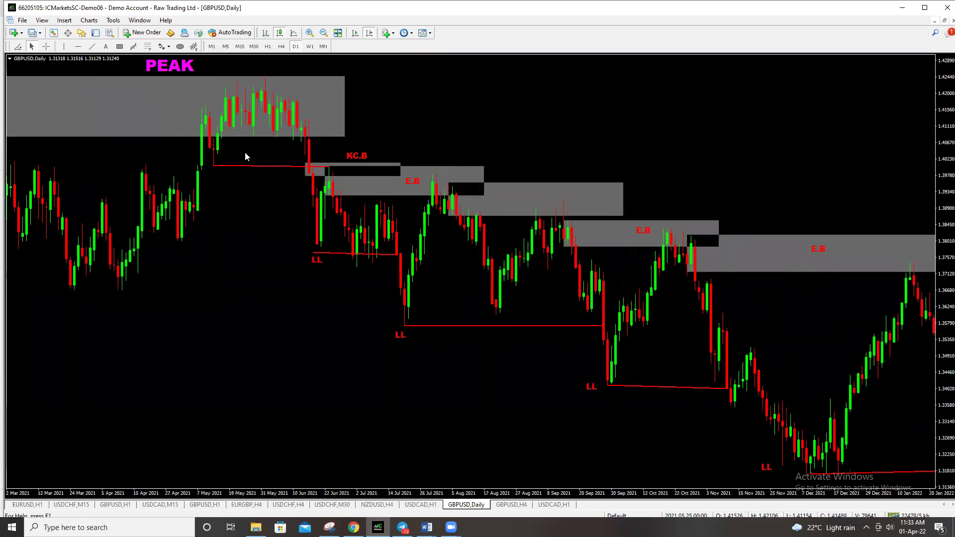
pyautogui.moveTo(215, 161)
pyautogui.moveTo(682, 169); pyautogui.dragTo(446, 200)
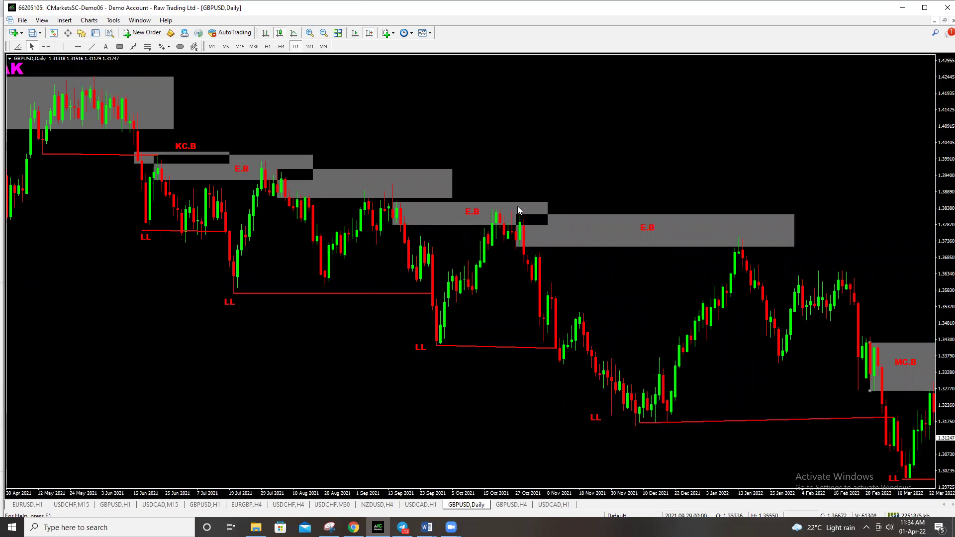
pyautogui.moveTo(681, 185); pyautogui.dragTo(334, 182)
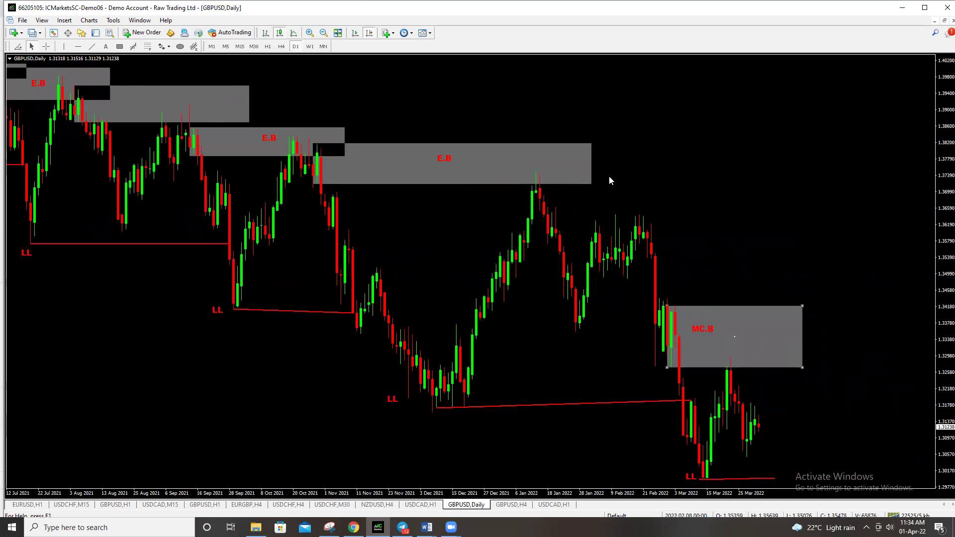
pyautogui.moveTo(639, 204); pyautogui.dragTo(627, 207)
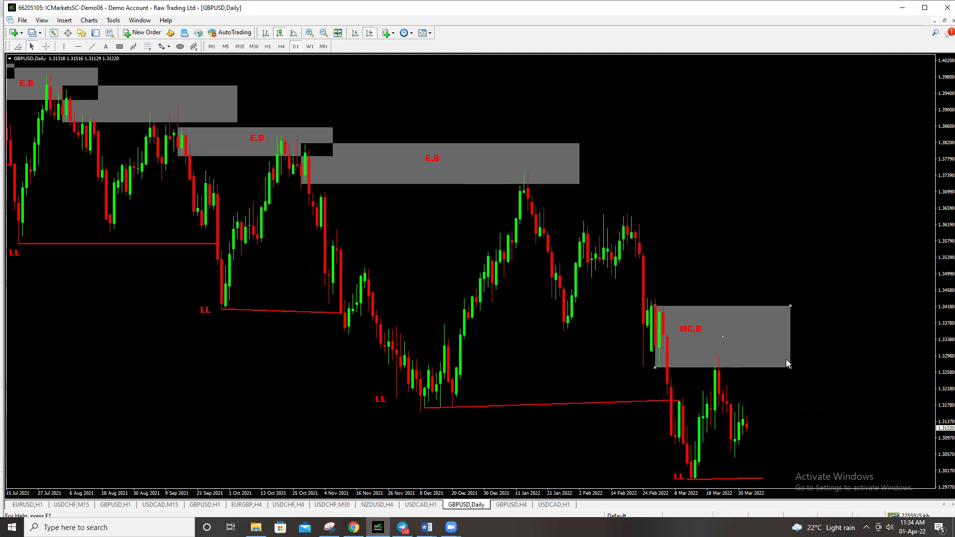
# Try a shorter MC.B rectangle, restore its full height, and place a horizontal line through its midpoint
pyautogui.moveTo(793, 368); pyautogui.dragTo(791, 349)
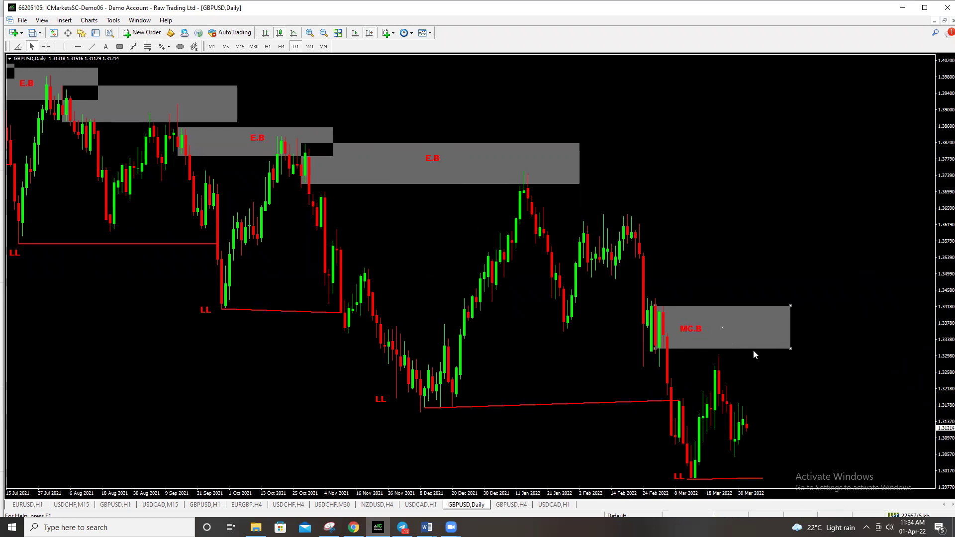
pyautogui.moveTo(791, 349); pyautogui.dragTo(794, 367)
pyautogui.click(92, 46)
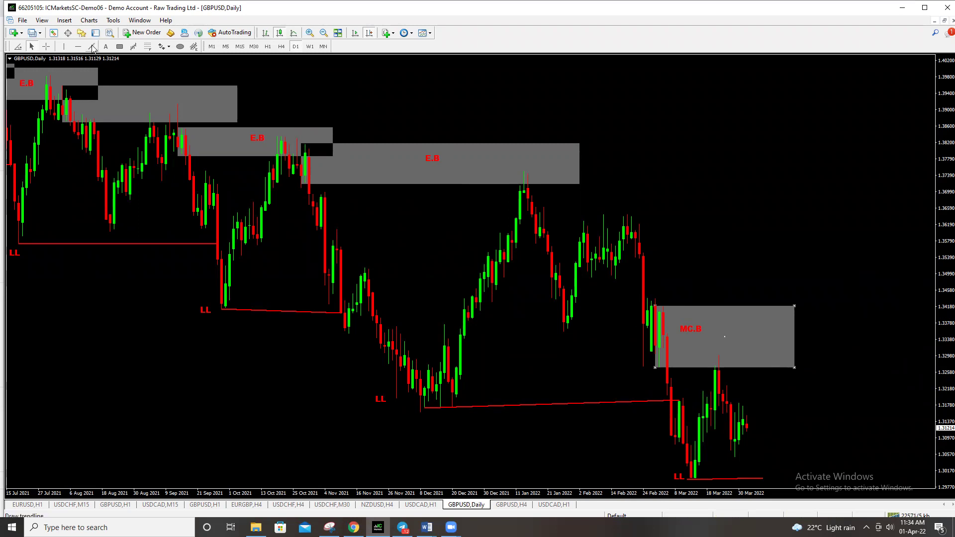
pyautogui.click(78, 46)
pyautogui.click(726, 337)
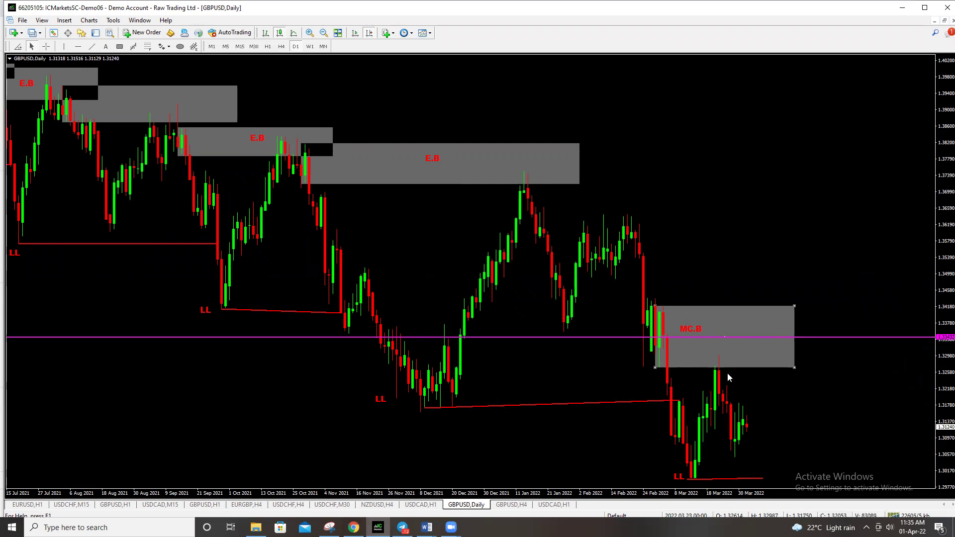
pyautogui.moveTo(726, 336); pyautogui.dragTo(732, 366)
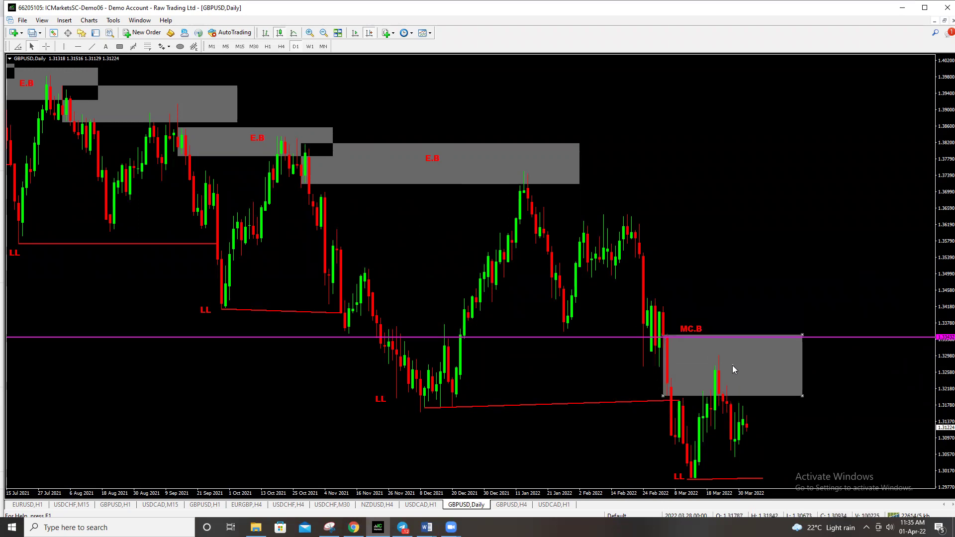
pyautogui.moveTo(803, 334); pyautogui.dragTo(805, 382)
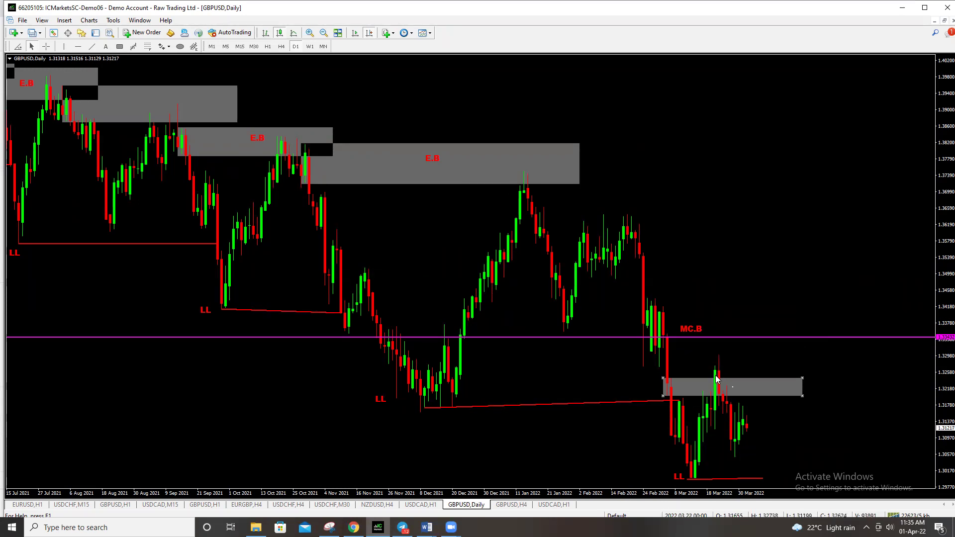
pyautogui.moveTo(730, 389); pyautogui.dragTo(725, 314)
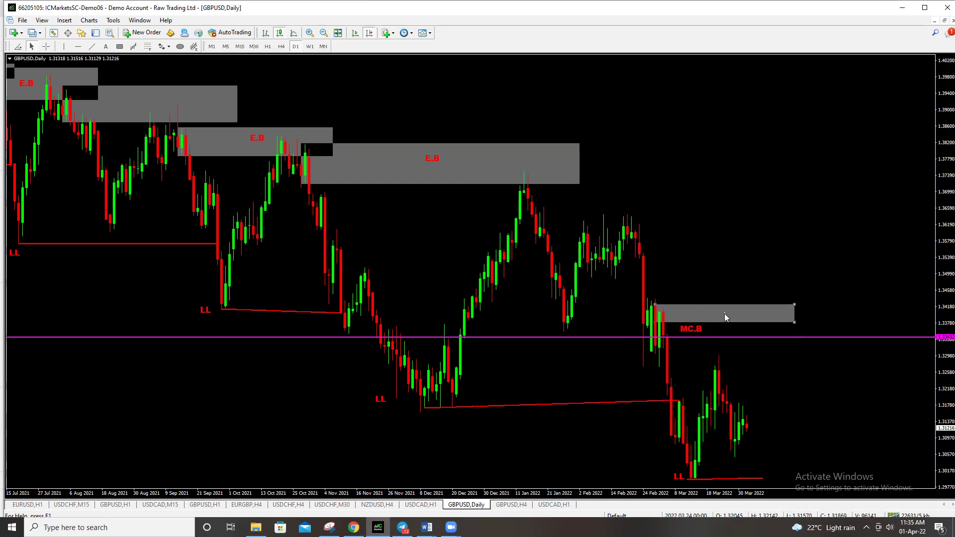
pyautogui.moveTo(794, 323); pyautogui.dragTo(812, 365)
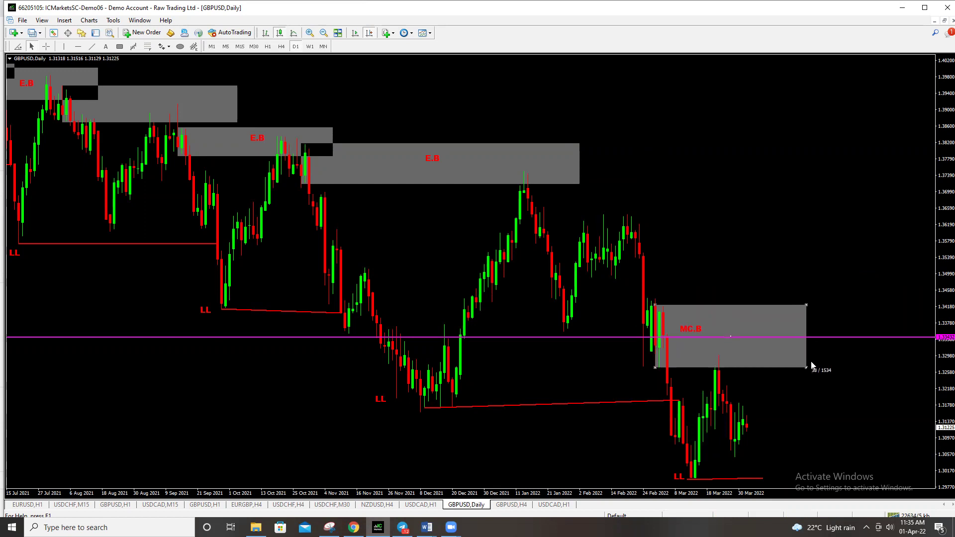
# Delete the horizontal line crossing the MC.B block on the GBPUSD,Daily chart
pyautogui.rightClick(841, 338)
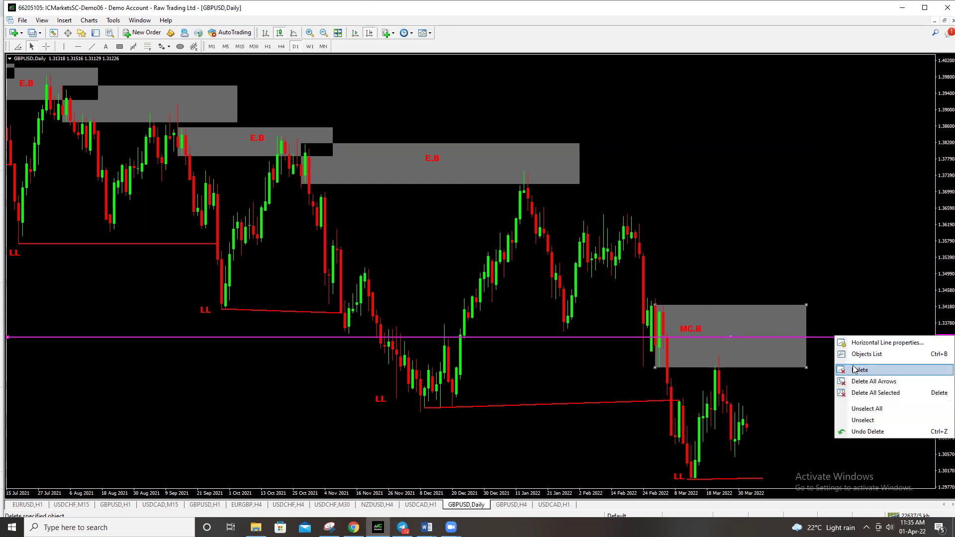
pyautogui.click(854, 370)
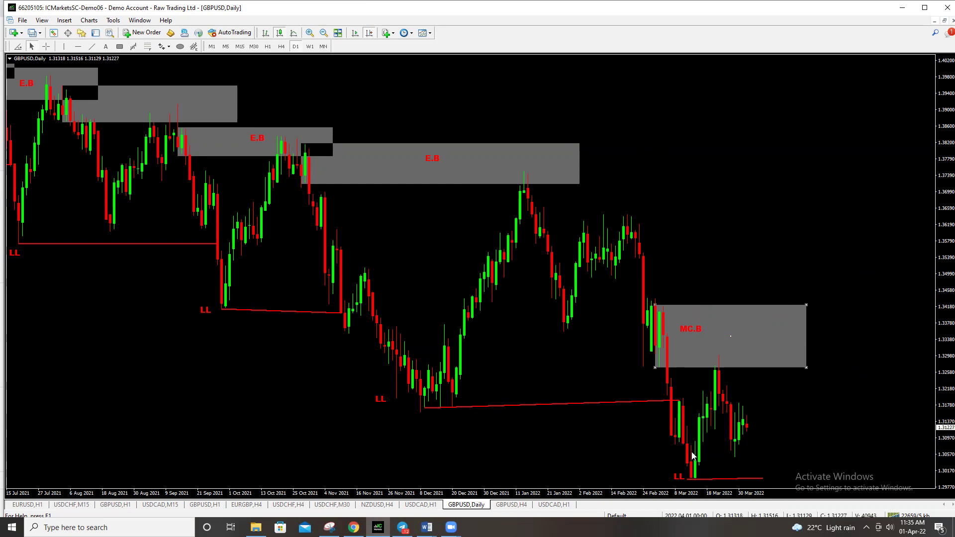
# Open the USDCAD,H1 chart and place a horizontal line through the midpoint of the block under the PEAK label
pyautogui.click(424, 505)
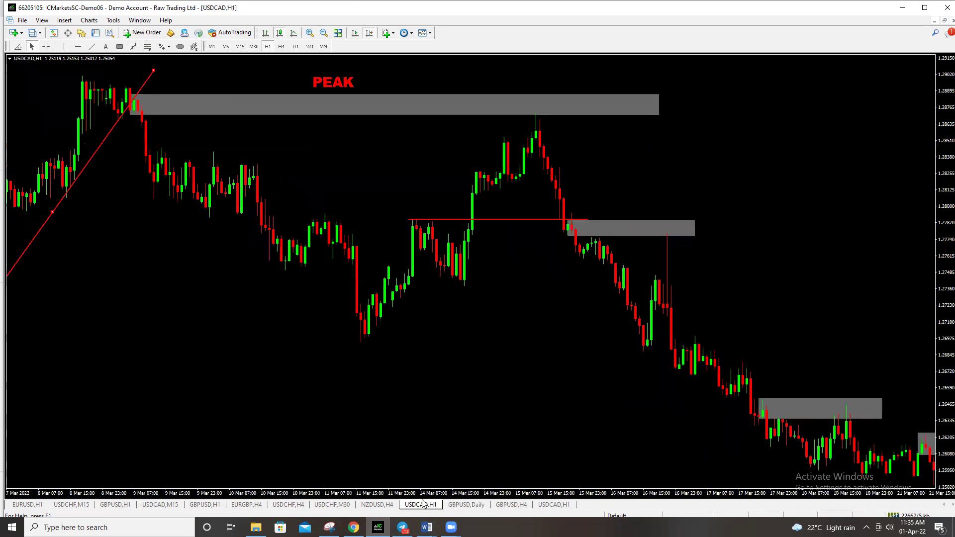
pyautogui.moveTo(492, 431); pyautogui.dragTo(296, 198)
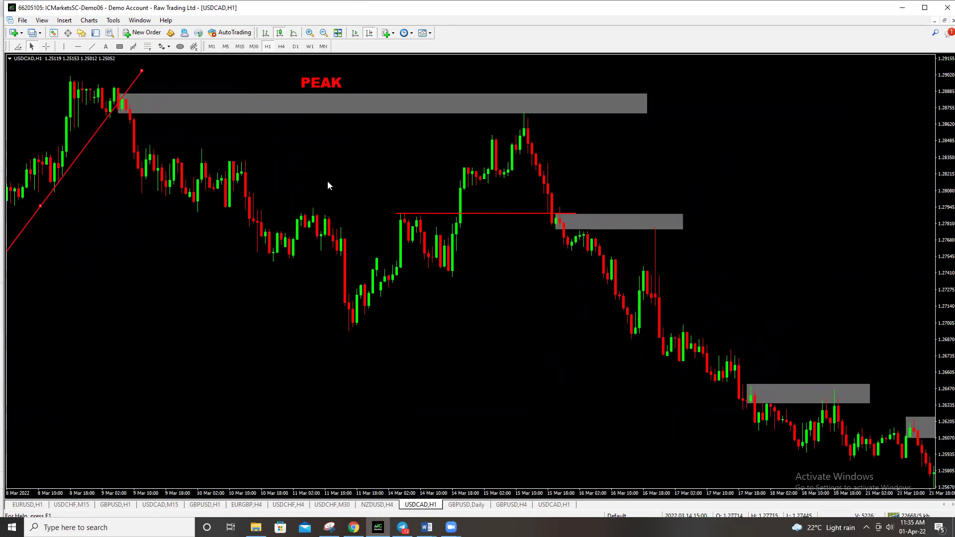
pyautogui.moveTo(473, 344); pyautogui.dragTo(301, 303)
pyautogui.moveTo(204, 249); pyautogui.dragTo(518, 348)
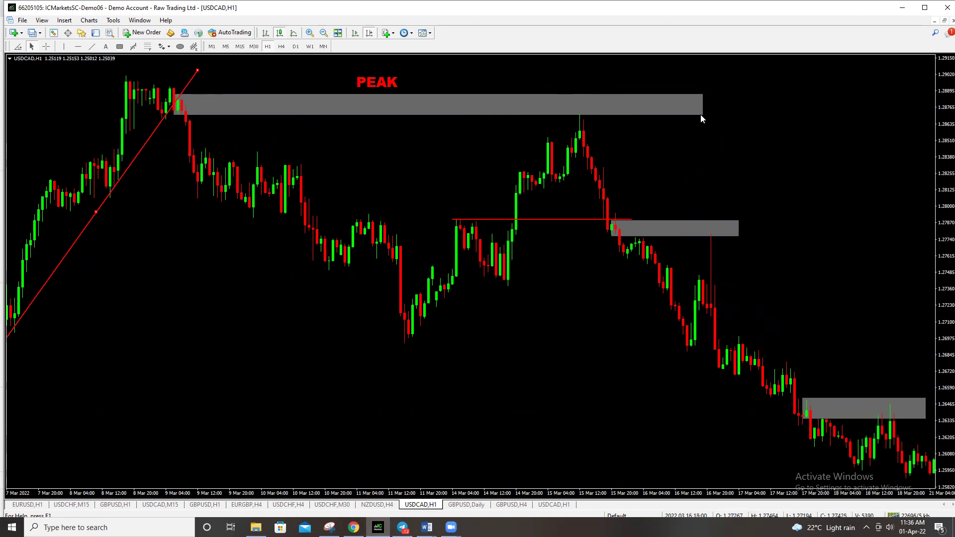
pyautogui.click(78, 47)
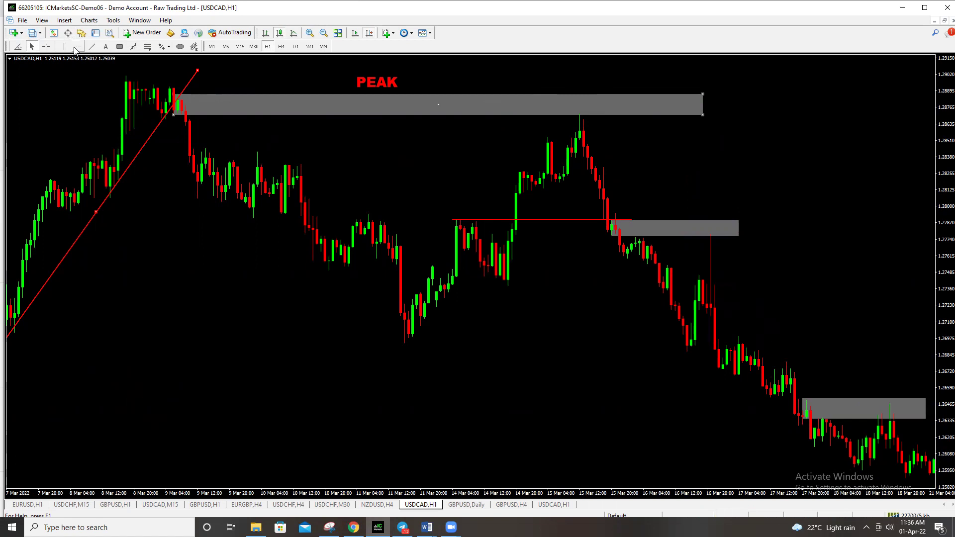
pyautogui.click(441, 104)
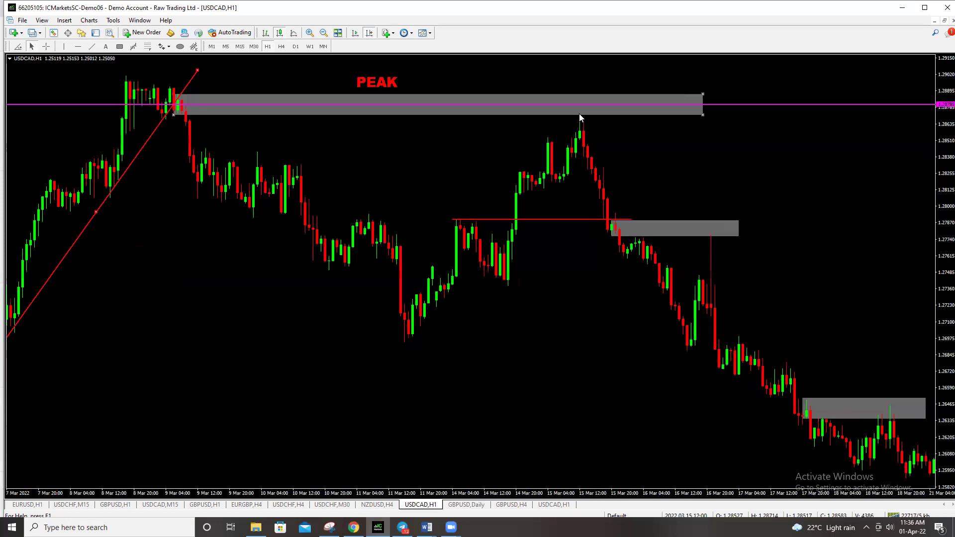
# Place a horizontal line through the midpoint of the next block below the PEAK block, beginning at the 15 March drop
pyautogui.moveTo(579, 286); pyautogui.dragTo(370, 290)
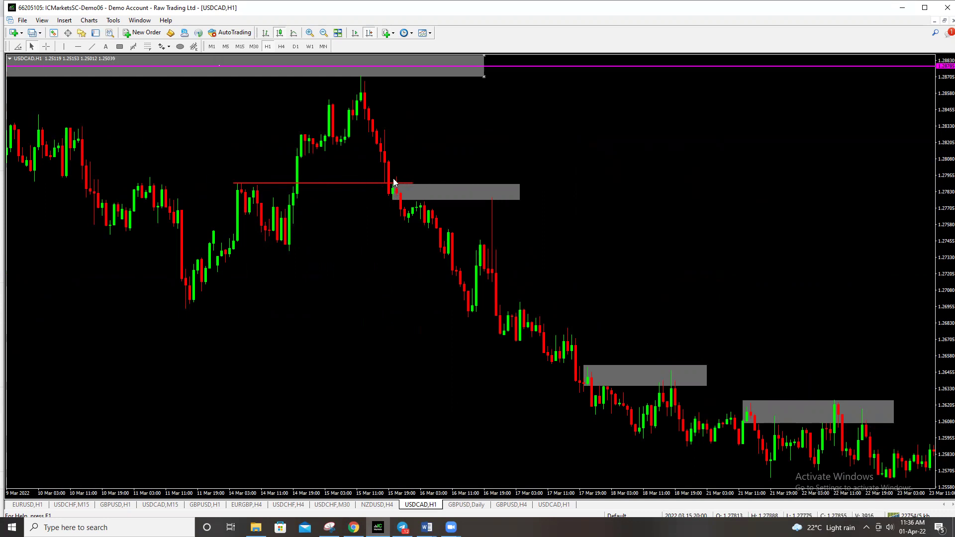
pyautogui.moveTo(445, 147); pyautogui.dragTo(567, 149)
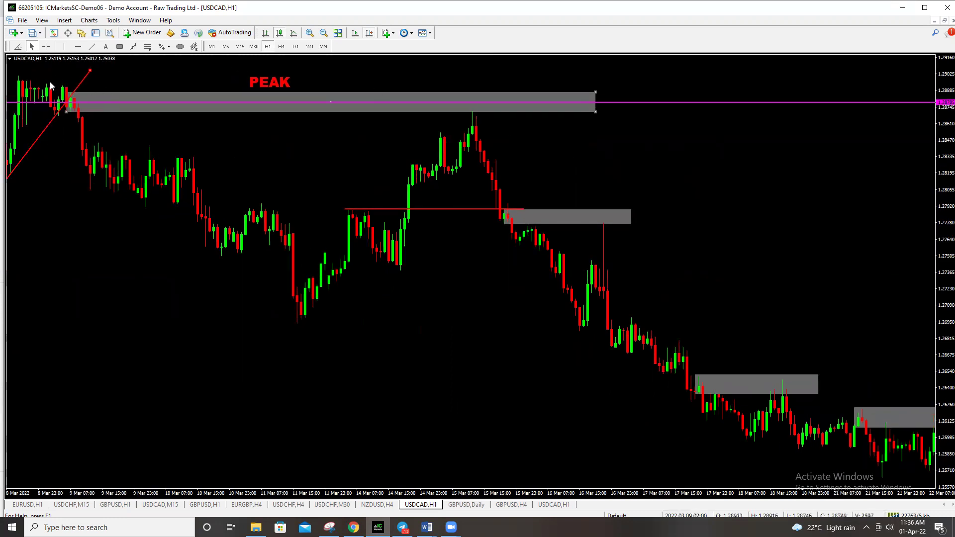
pyautogui.moveTo(658, 161); pyautogui.dragTo(563, 169)
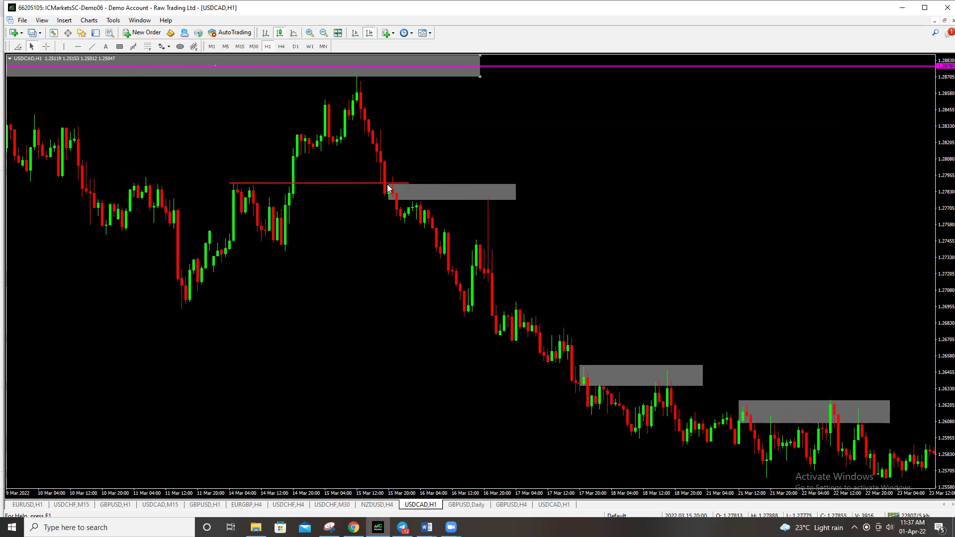
pyautogui.doubleClick(430, 197)
pyautogui.scroll(3, 517, 85)
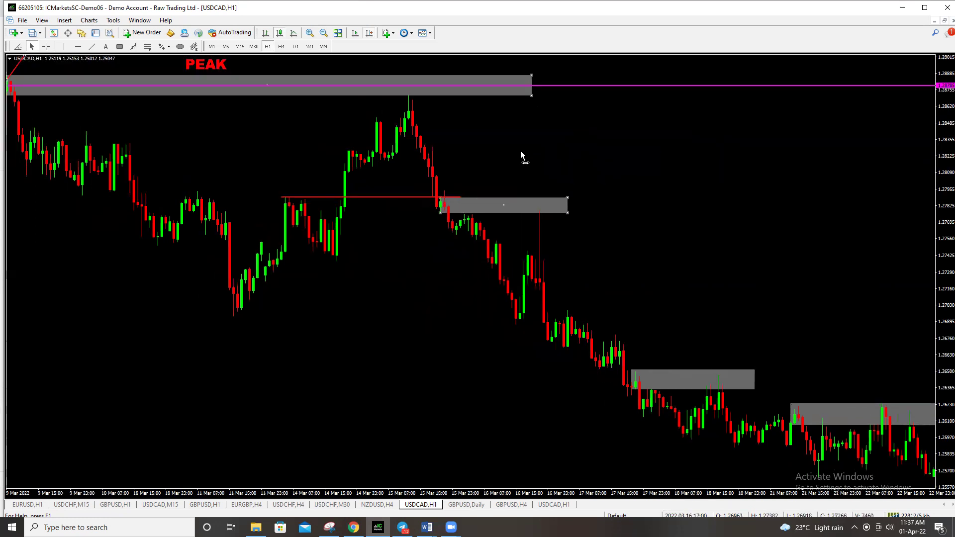
pyautogui.click(79, 47)
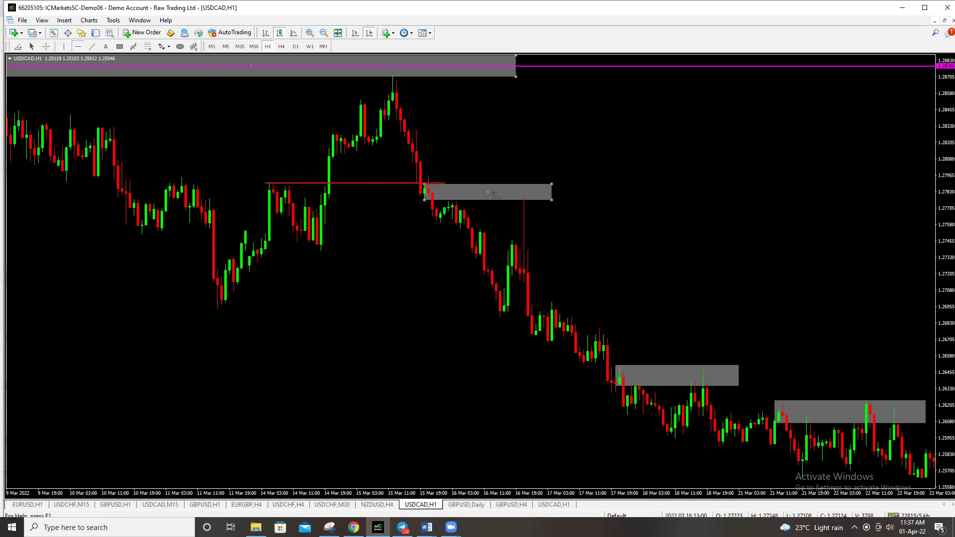
pyautogui.click(490, 192)
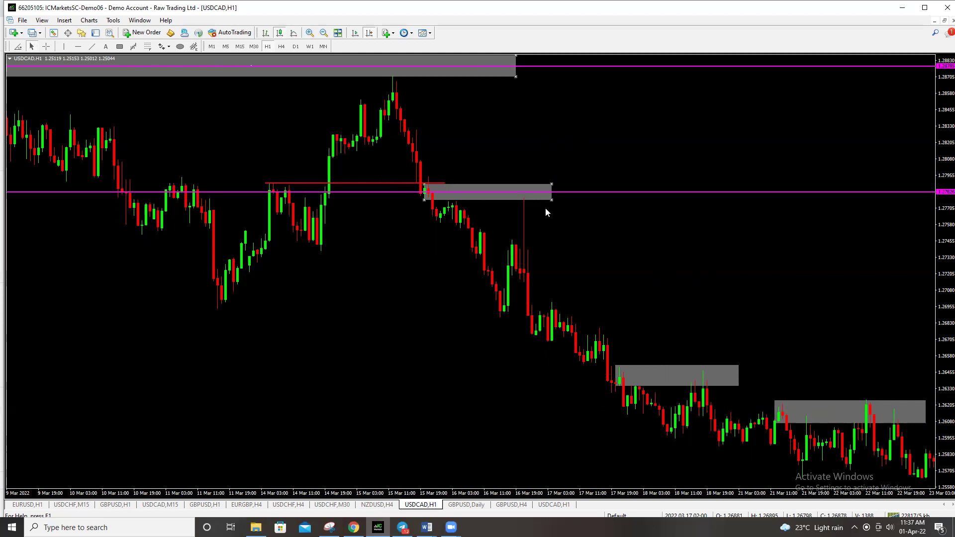
# Try a rectangle from the 24 March candles to the 28 March spike, spanning about 1.2577 to 1.2552, and delete it
pyautogui.moveTo(658, 222); pyautogui.dragTo(584, 211)
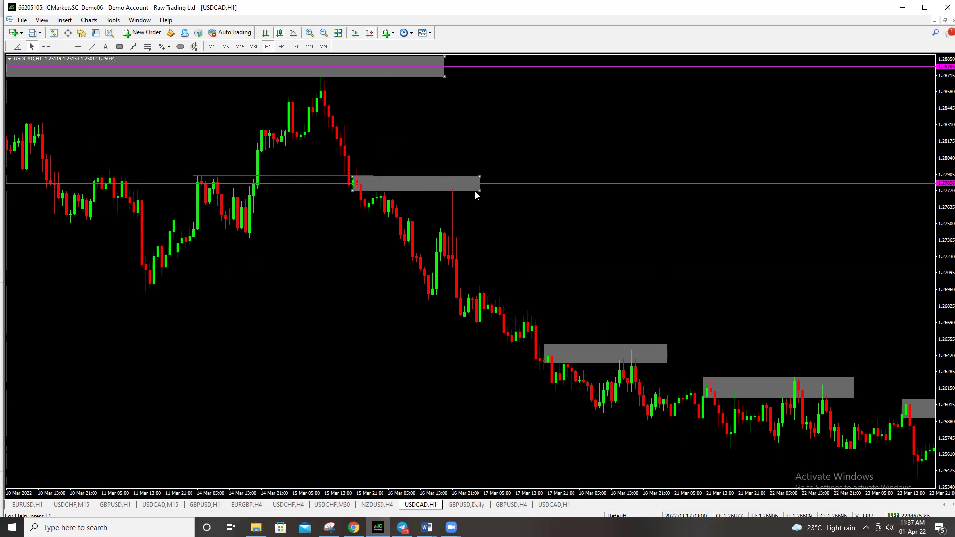
pyautogui.moveTo(715, 237); pyautogui.dragTo(360, 208)
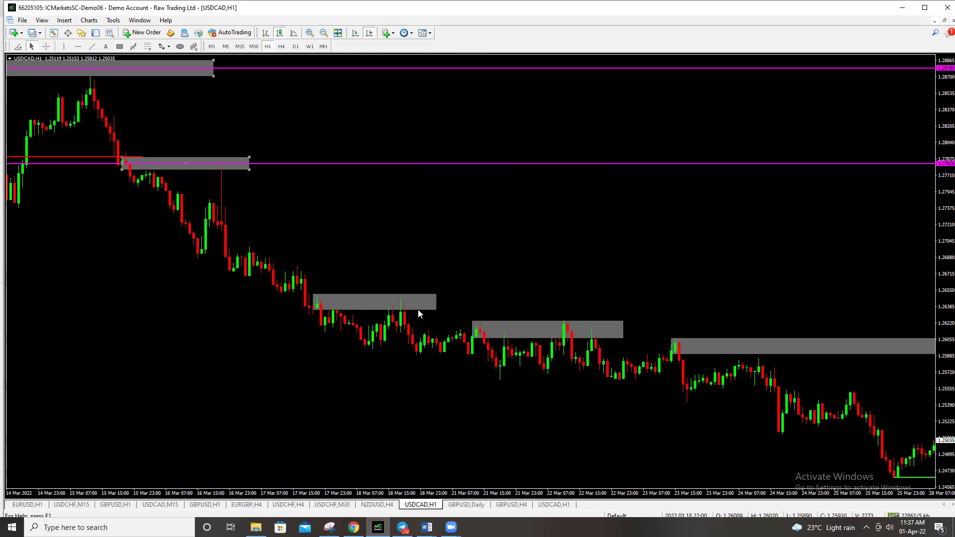
pyautogui.scroll(-5, 639, 277)
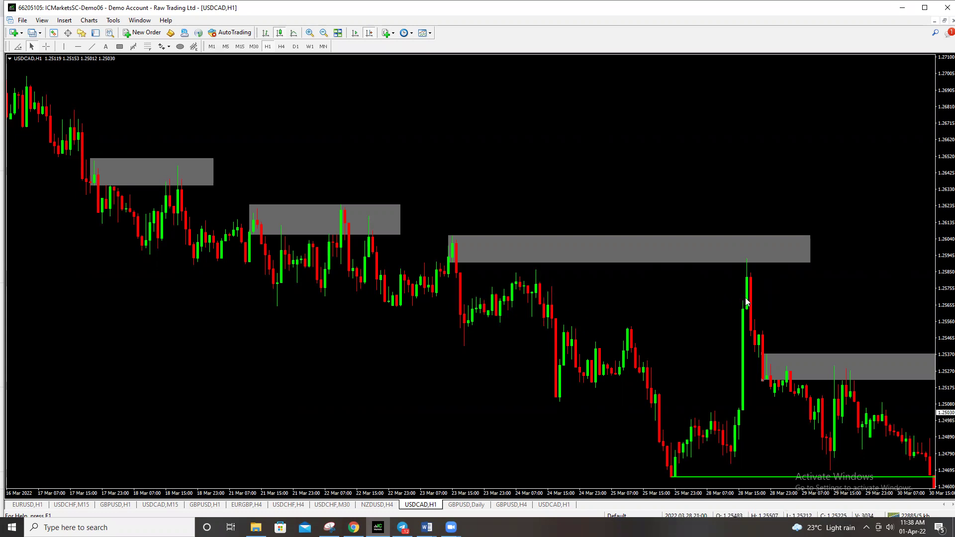
pyautogui.click(120, 47)
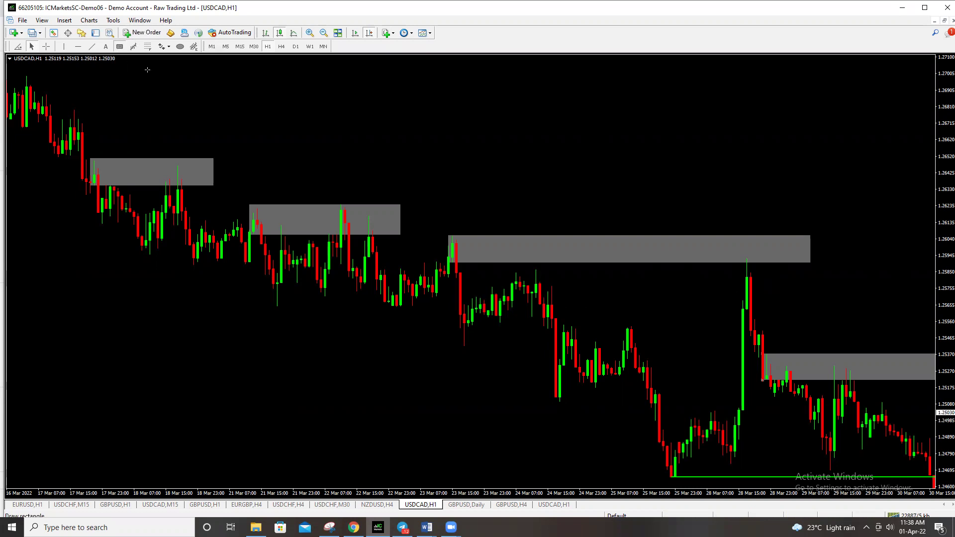
pyautogui.moveTo(544, 285)
pyautogui.mouseDown()
pyautogui.moveTo(703, 336)
pyautogui.moveTo(784, 338)
pyautogui.moveTo(780, 329)
pyautogui.mouseUp()
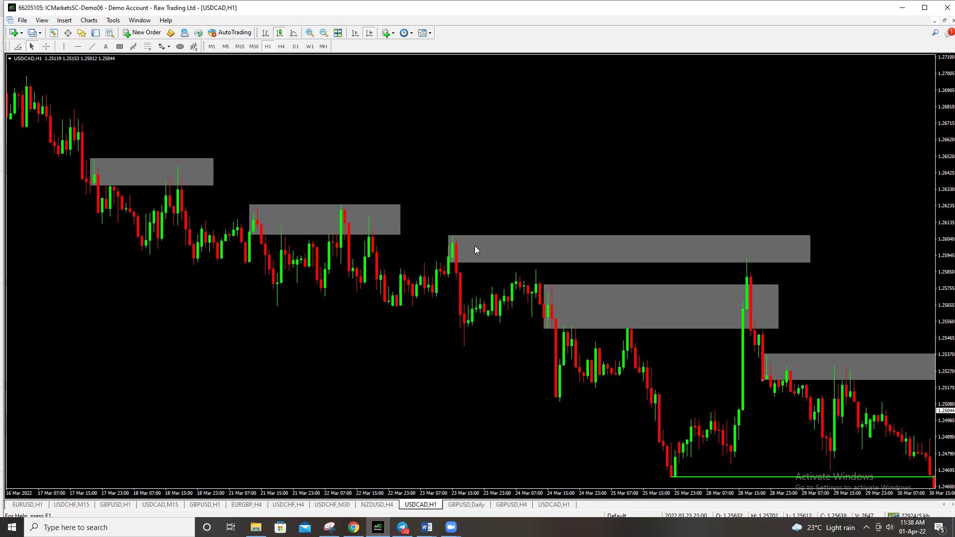
pyautogui.rightClick(780, 284)
pyautogui.click(802, 317)
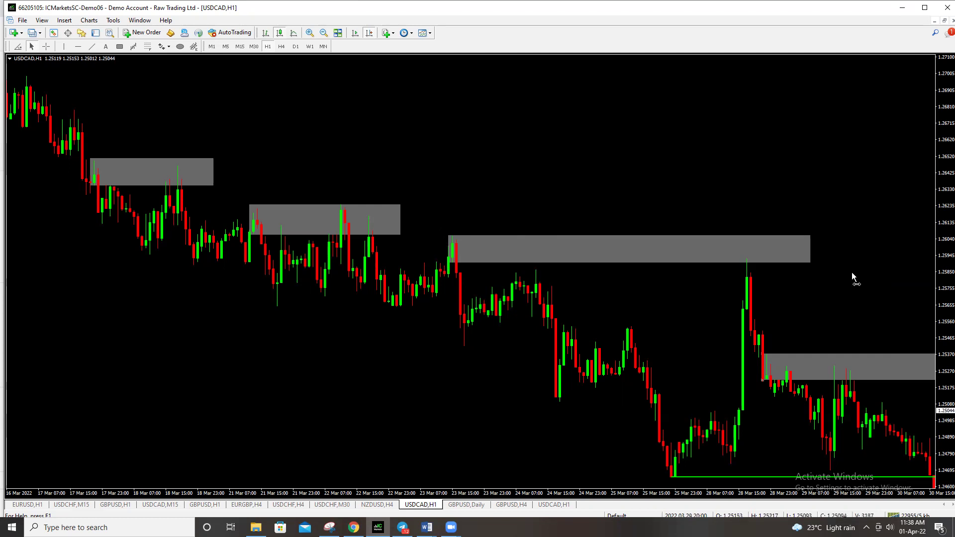
# Draw a rectangle at the 30 March low beneath the green line and adjust it to span about 1.2446 to 1.2429
pyautogui.scroll(-5, 852, 272)
pyautogui.moveTo(787, 216); pyautogui.dragTo(586, 229)
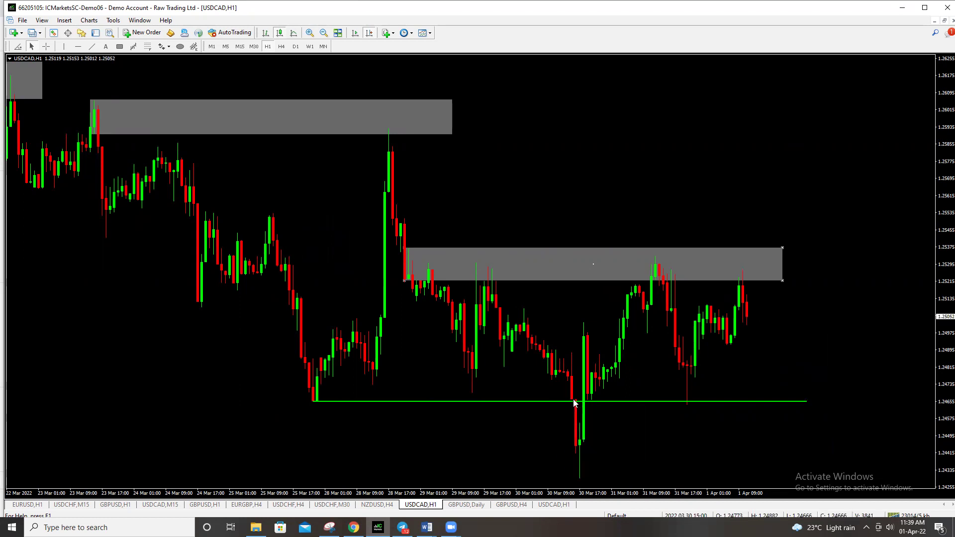
pyautogui.click(119, 46)
pyautogui.moveTo(571, 398)
pyautogui.mouseDown()
pyautogui.moveTo(882, 410)
pyautogui.moveTo(886, 456)
pyautogui.mouseUp()
pyautogui.moveTo(728, 426); pyautogui.dragTo(732, 453)
pyautogui.moveTo(892, 424); pyautogui.dragTo(885, 445)
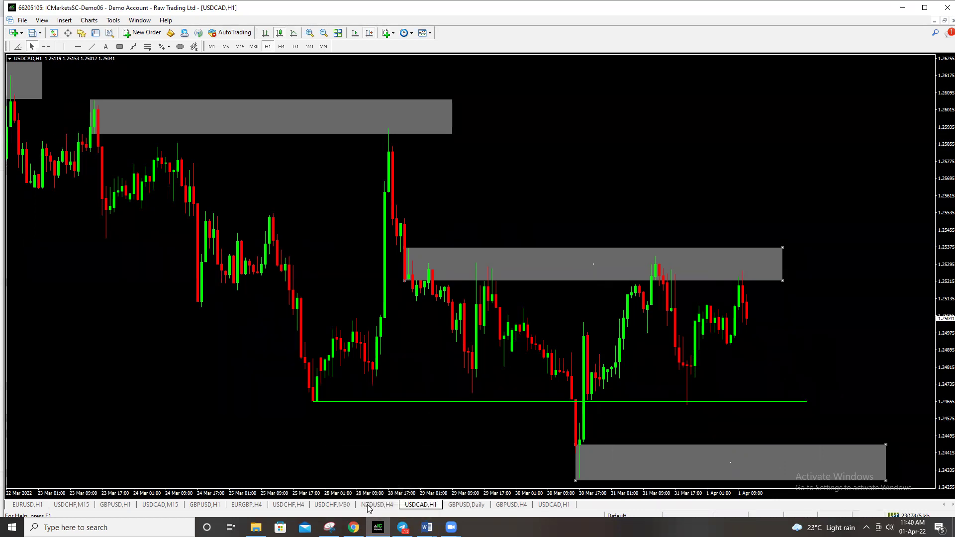
# On the NZDUSD,H4 chart, halve the three blocks crossed by horizontal lines by lowering each top edge to its midpoint line
pyautogui.click(368, 505)
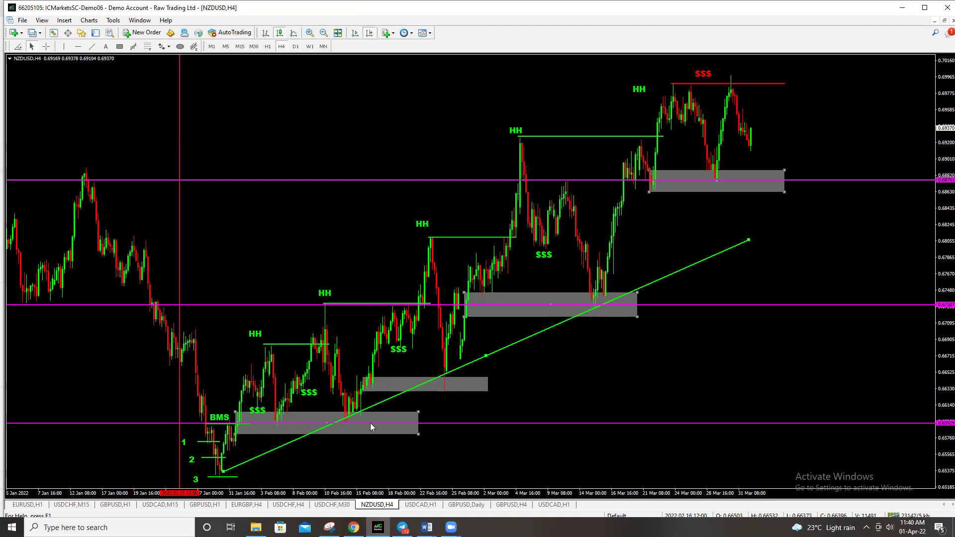
pyautogui.moveTo(418, 411); pyautogui.dragTo(417, 427)
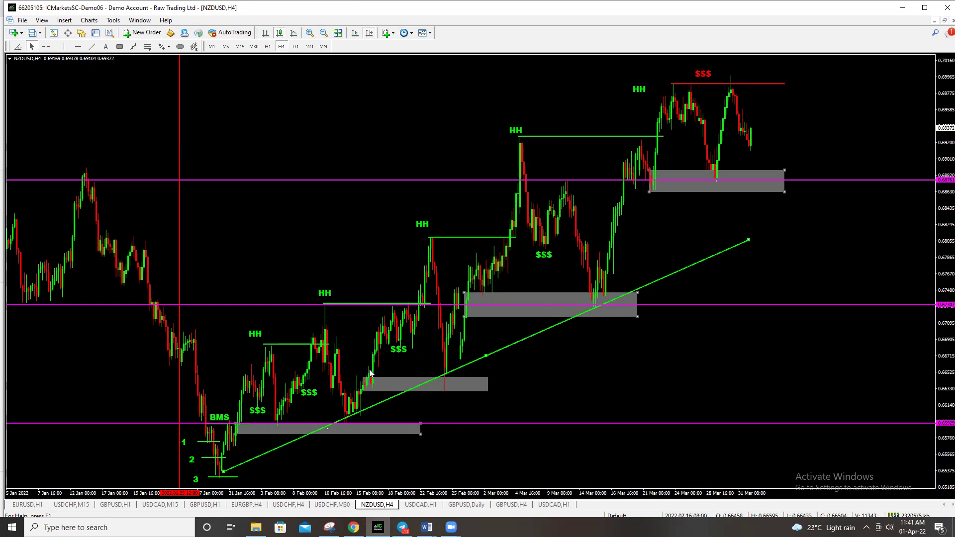
pyautogui.moveTo(371, 387)
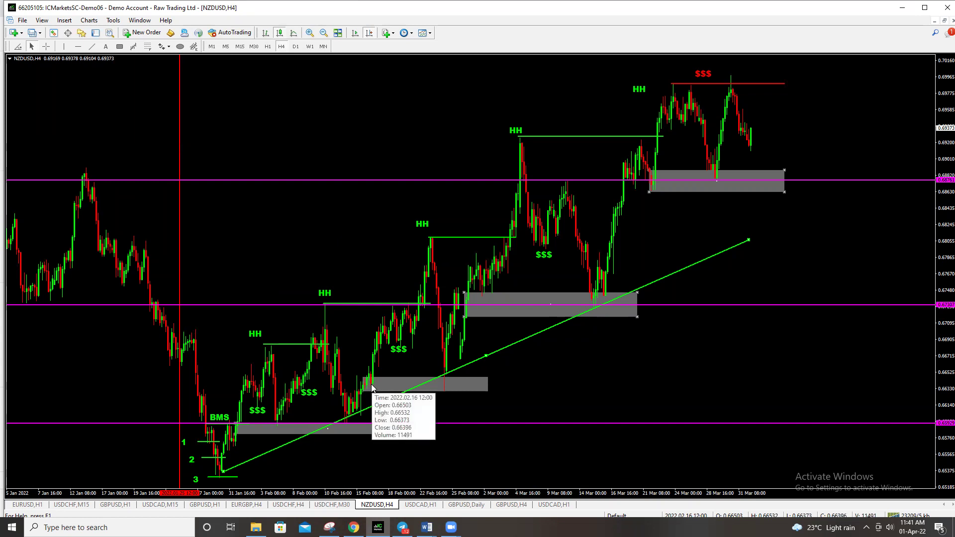
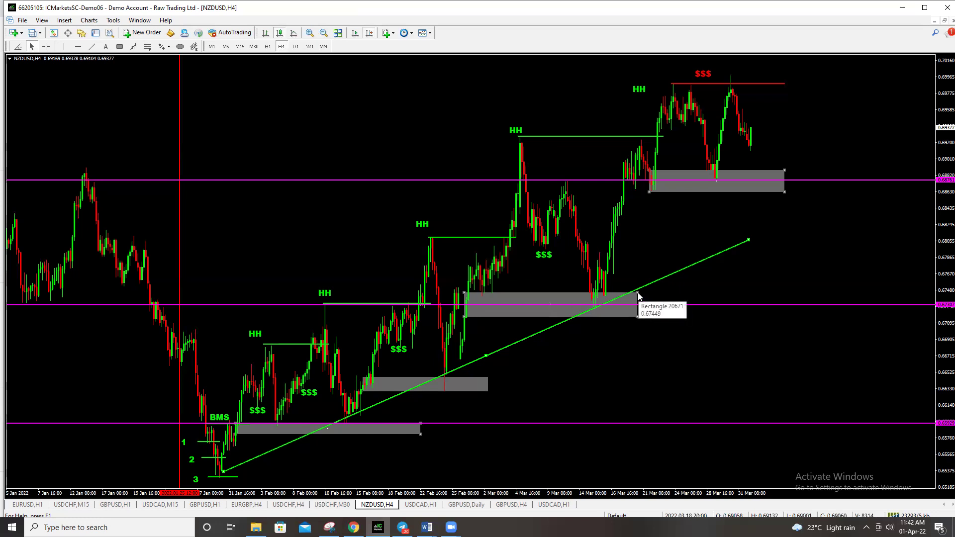
pyautogui.moveTo(638, 294); pyautogui.dragTo(641, 309)
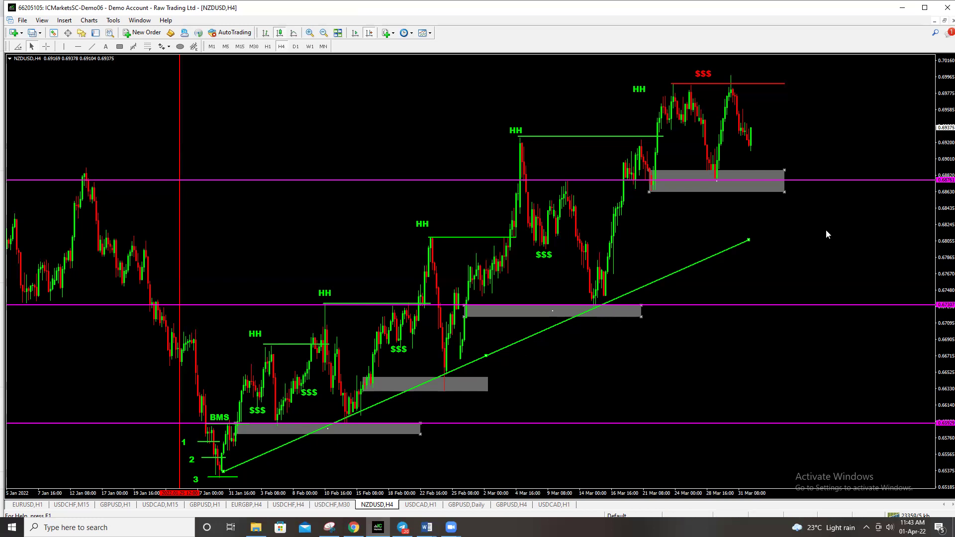
pyautogui.scroll(-1, 846, 225)
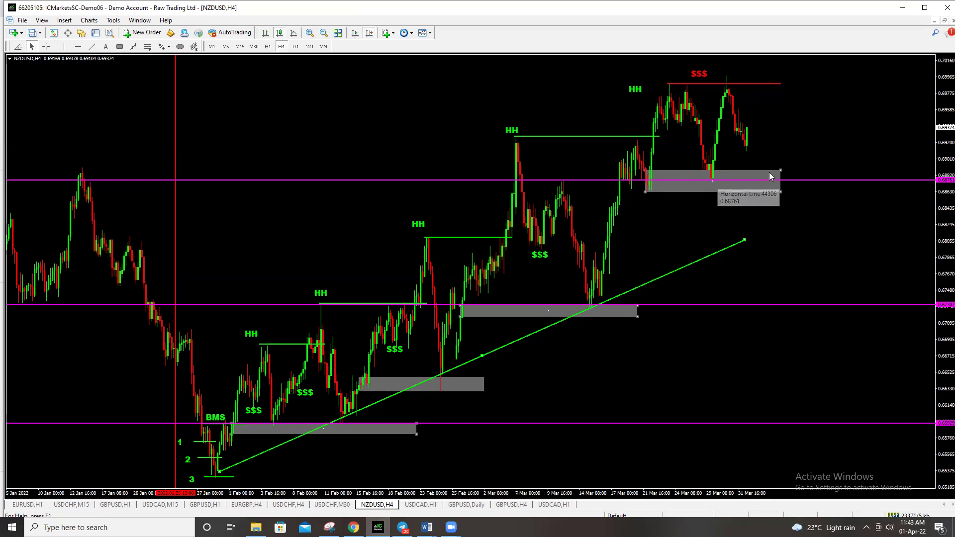
pyautogui.moveTo(781, 170); pyautogui.dragTo(783, 180)
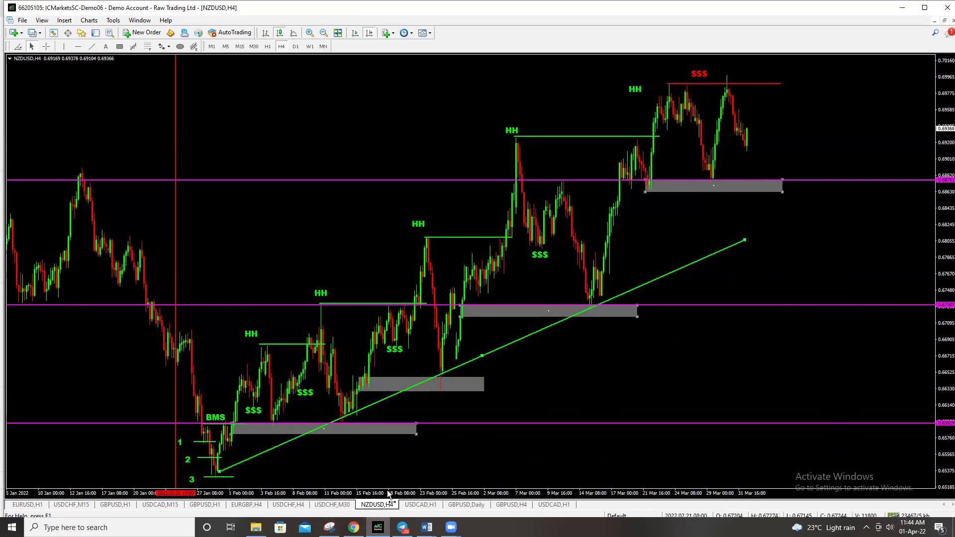
# Open the USDCHF,M30 chart and examine the blocks before and after the BMS level, including the overlapping pair following the break
pyautogui.click(331, 504)
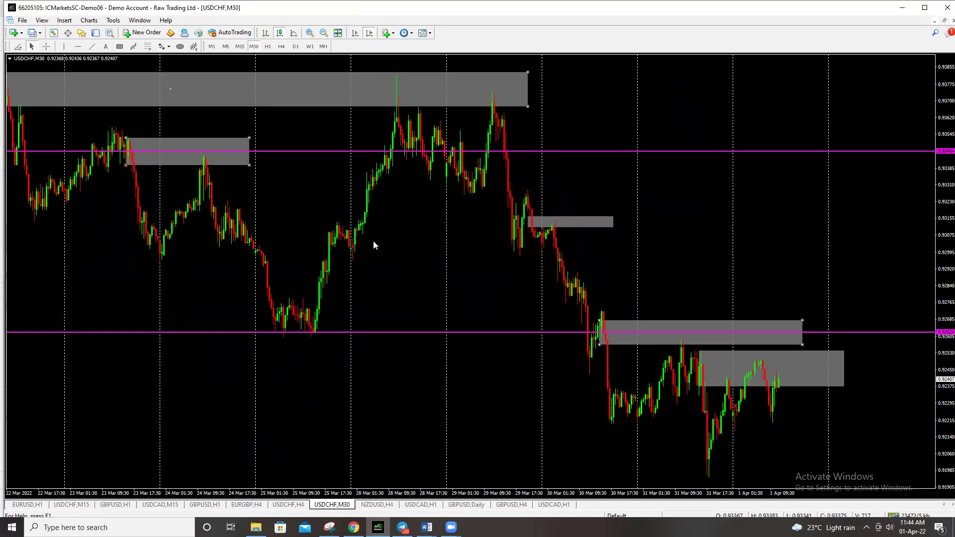
pyautogui.moveTo(373, 245); pyautogui.dragTo(571, 238)
pyautogui.moveTo(353, 229); pyautogui.dragTo(571, 222)
pyautogui.moveTo(280, 172); pyautogui.dragTo(689, 149)
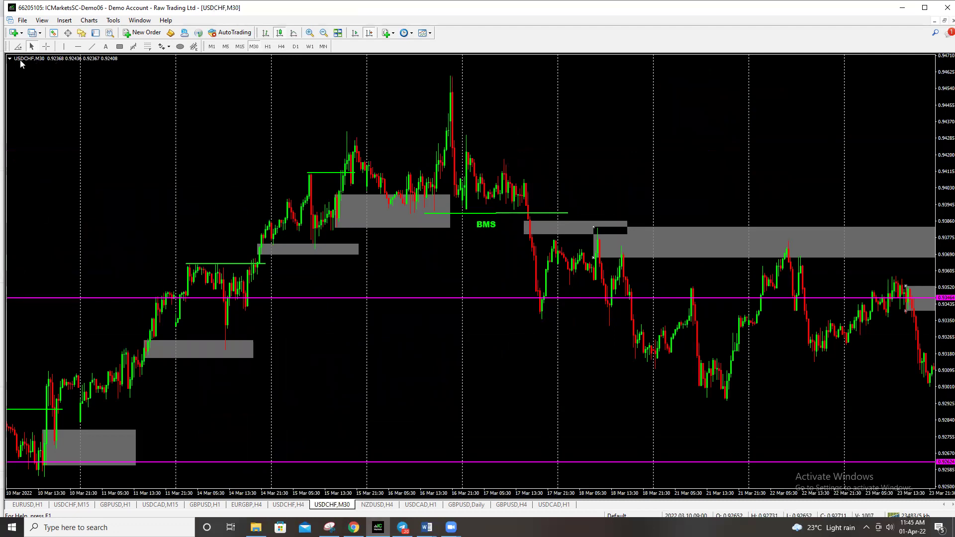
pyautogui.moveTo(667, 117); pyautogui.dragTo(558, 136)
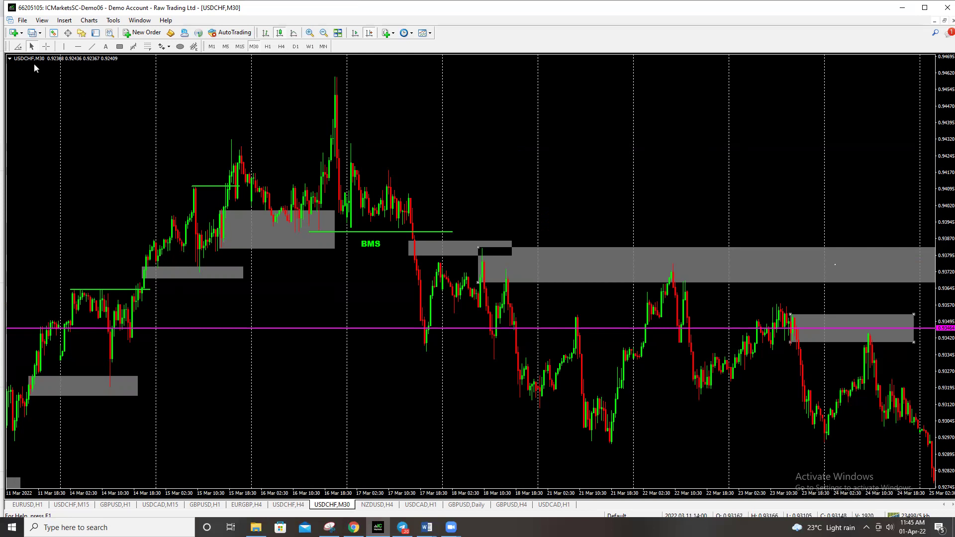
pyautogui.moveTo(827, 175); pyautogui.dragTo(548, 194)
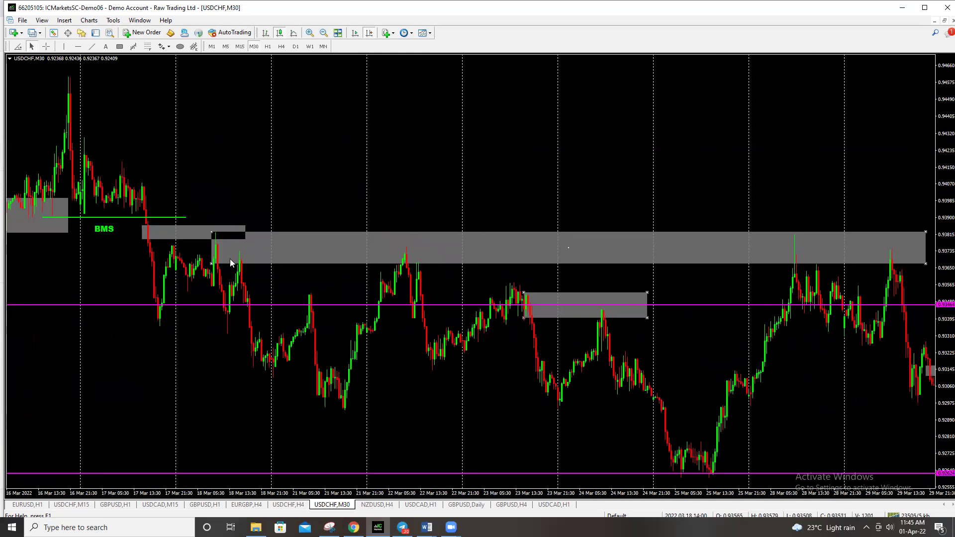
pyautogui.moveTo(224, 195); pyautogui.dragTo(376, 194)
pyautogui.scroll(5, 376, 194)
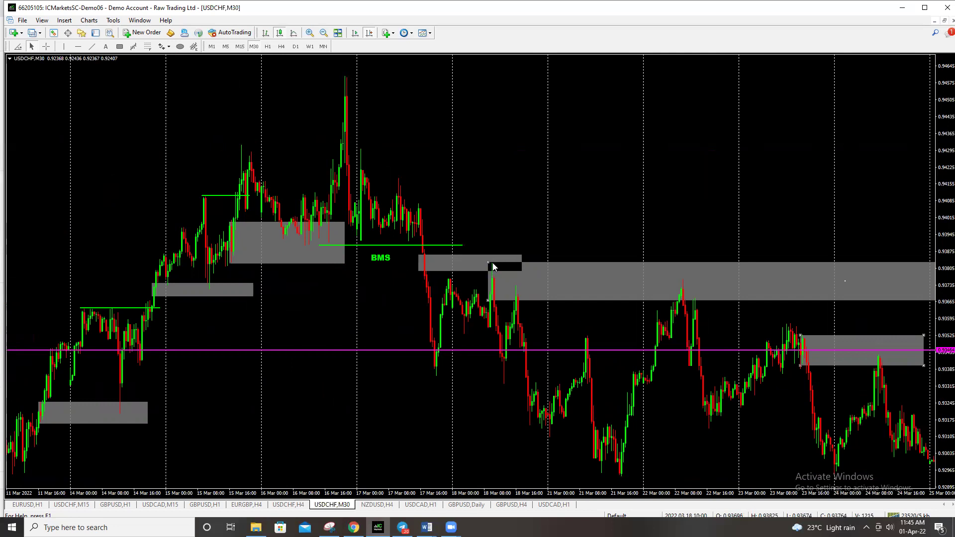
pyautogui.scroll(-1, 502, 348)
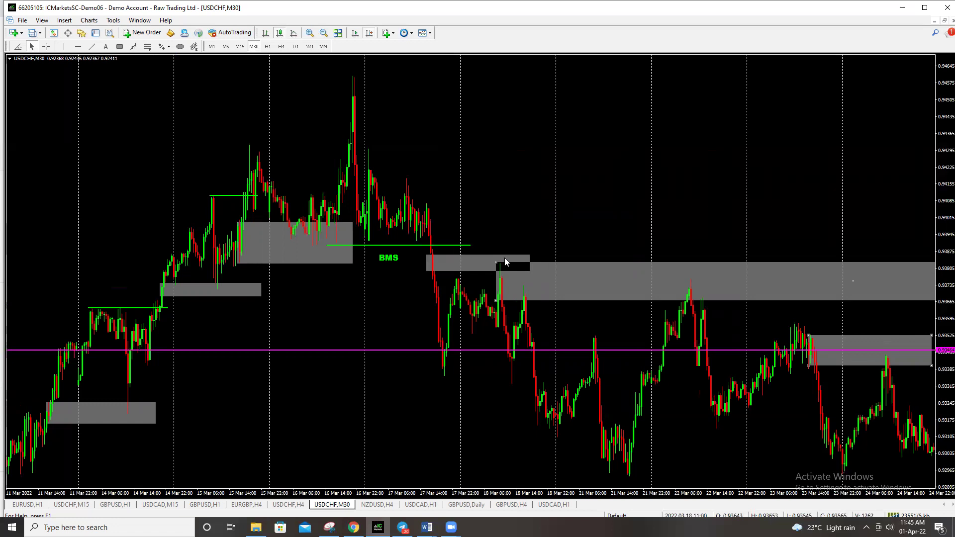
pyautogui.scroll(-5, 733, 207)
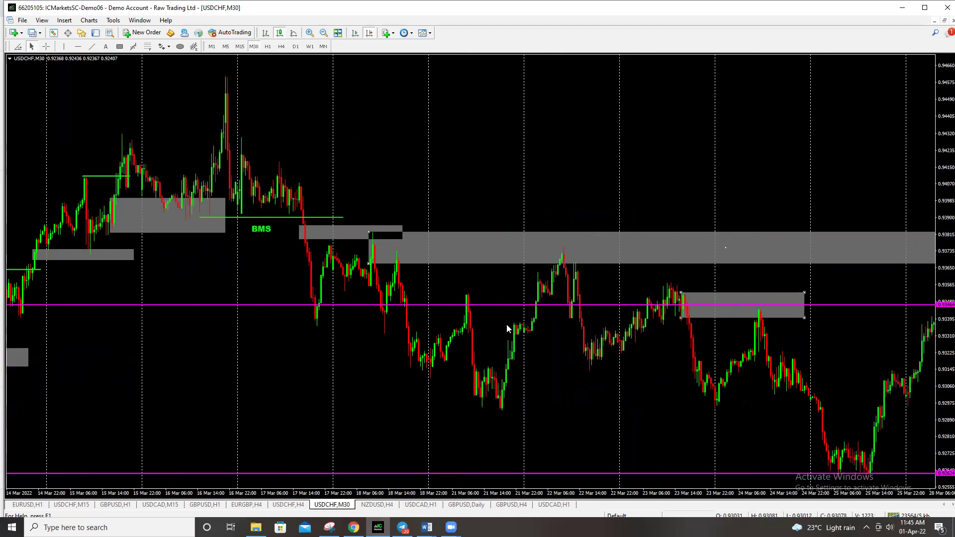
# Try halving the 23–24 March block by raising its bottom edge to the upper horizontal line, and restore its full height
pyautogui.moveTo(780, 164); pyautogui.dragTo(589, 173)
pyautogui.scroll(-1, 589, 174)
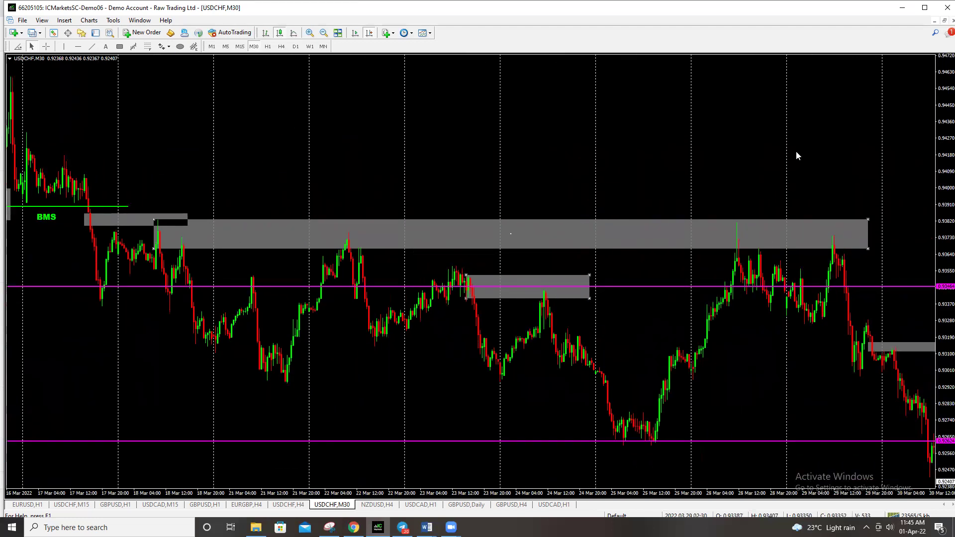
pyautogui.scroll(4, 462, 143)
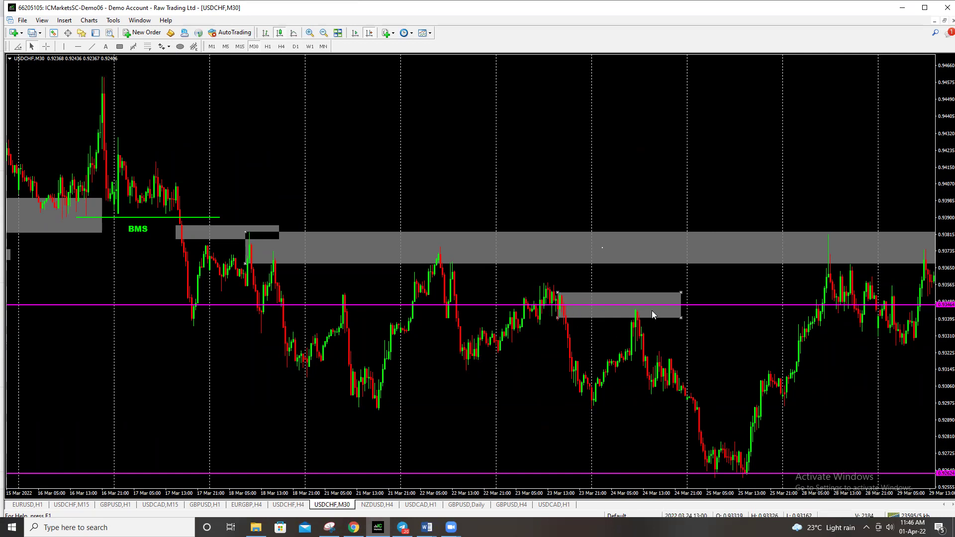
pyautogui.moveTo(681, 317); pyautogui.dragTo(685, 315)
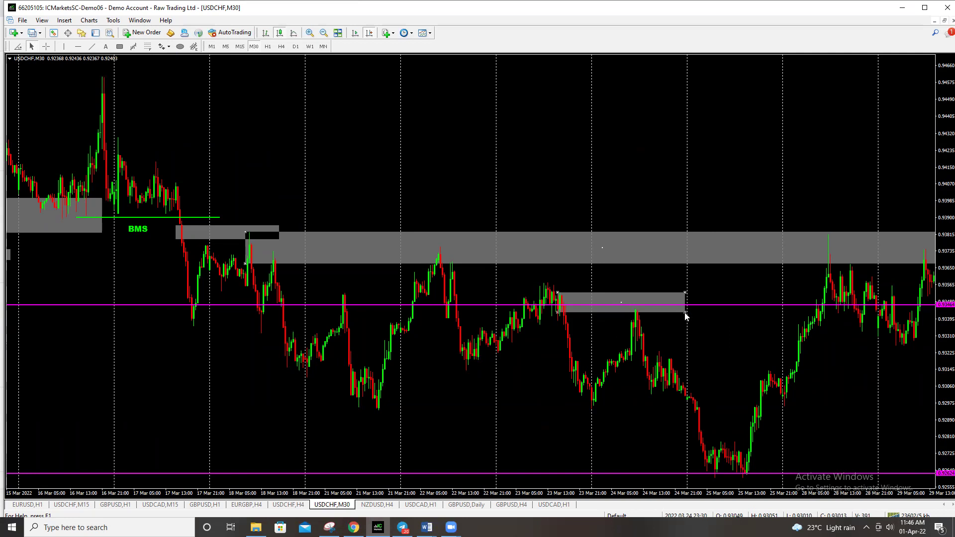
pyautogui.moveTo(687, 315)
pyautogui.mouseDown()
pyautogui.moveTo(699, 311)
pyautogui.moveTo(693, 306)
pyautogui.mouseUp()
pyautogui.scroll(1, 666, 303)
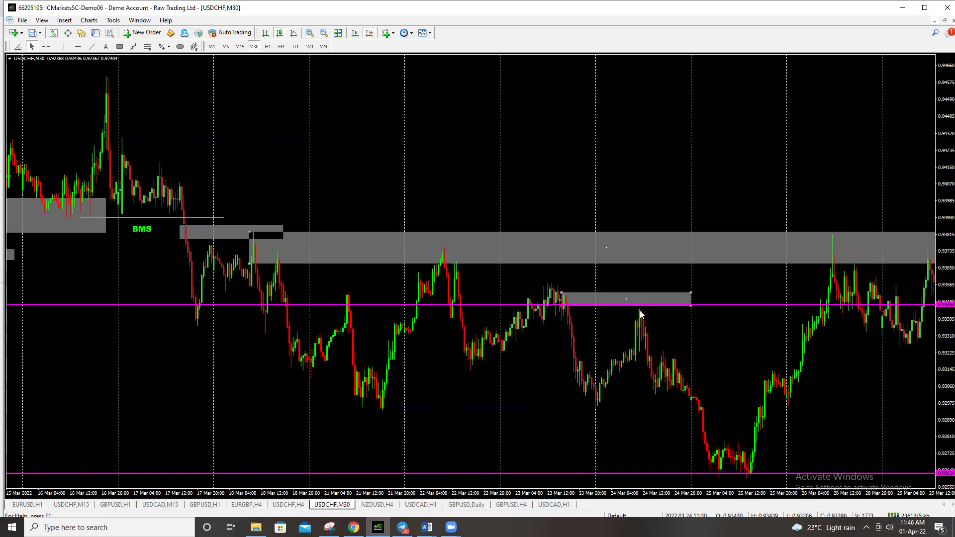
pyautogui.moveTo(691, 307); pyautogui.dragTo(691, 317)
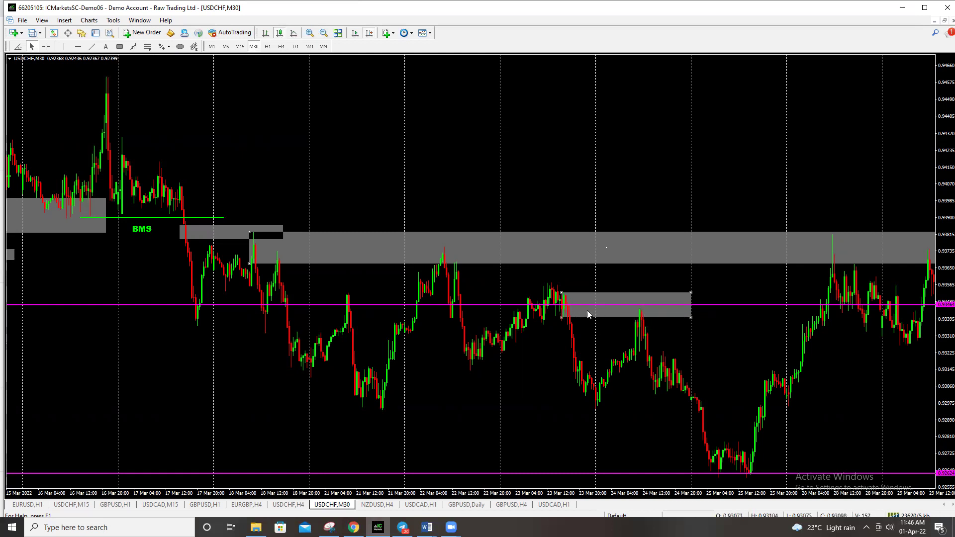
# Draw an ellipse over the 28–29 March candles around the upper horizontal line, spanning about 0.9349 to 0.9331
pyautogui.moveTo(744, 324); pyautogui.dragTo(596, 325)
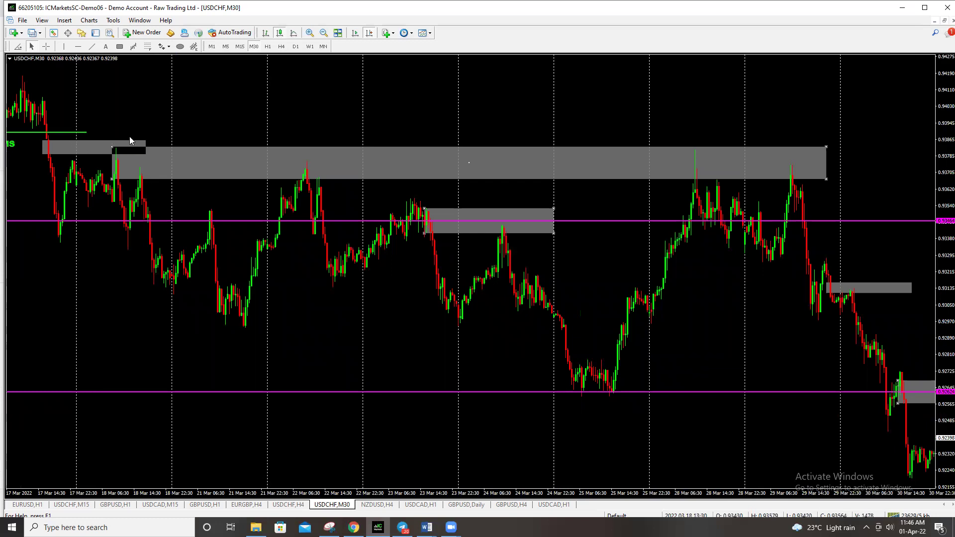
pyautogui.scroll(-6, 644, 341)
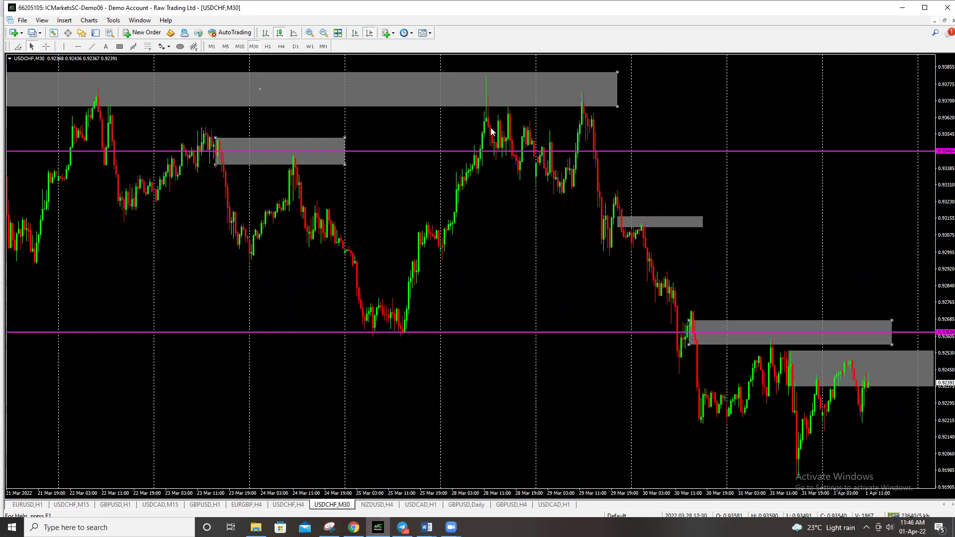
pyautogui.click(180, 47)
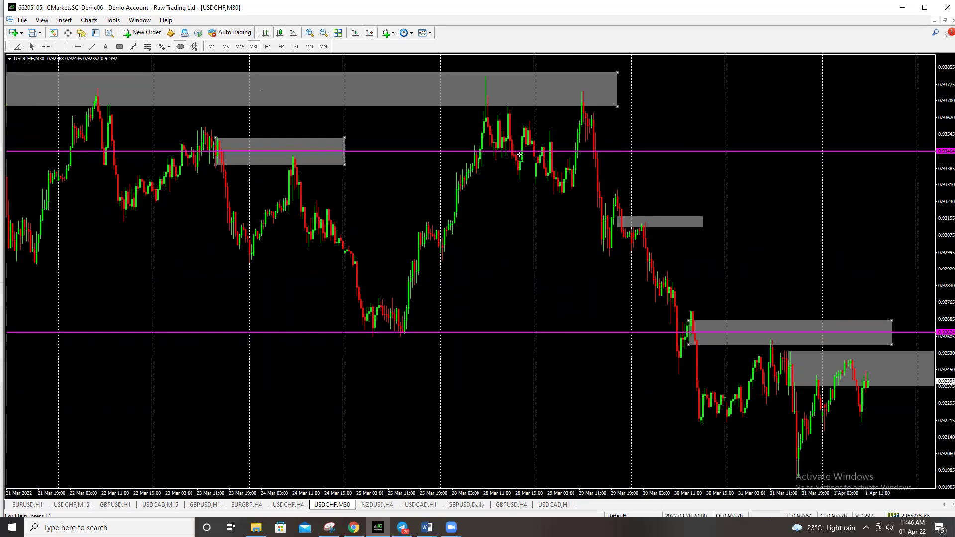
pyautogui.moveTo(522, 149)
pyautogui.mouseDown()
pyautogui.moveTo(584, 186)
pyautogui.moveTo(552, 183)
pyautogui.mouseUp()
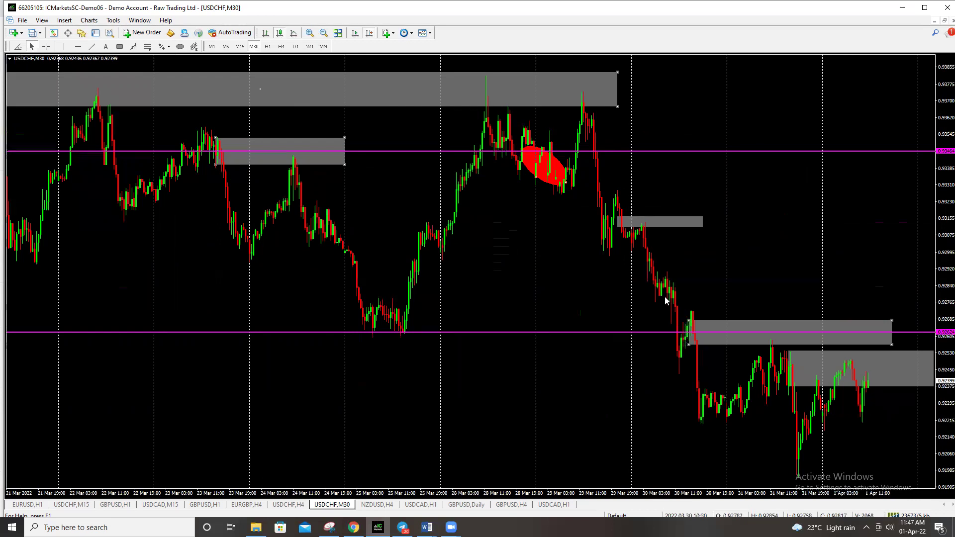
# Measure from the large upper block's bottom edge at 29 March to the 30 March low, and up to the block's top edge
pyautogui.moveTo(550, 290); pyautogui.dragTo(495, 294)
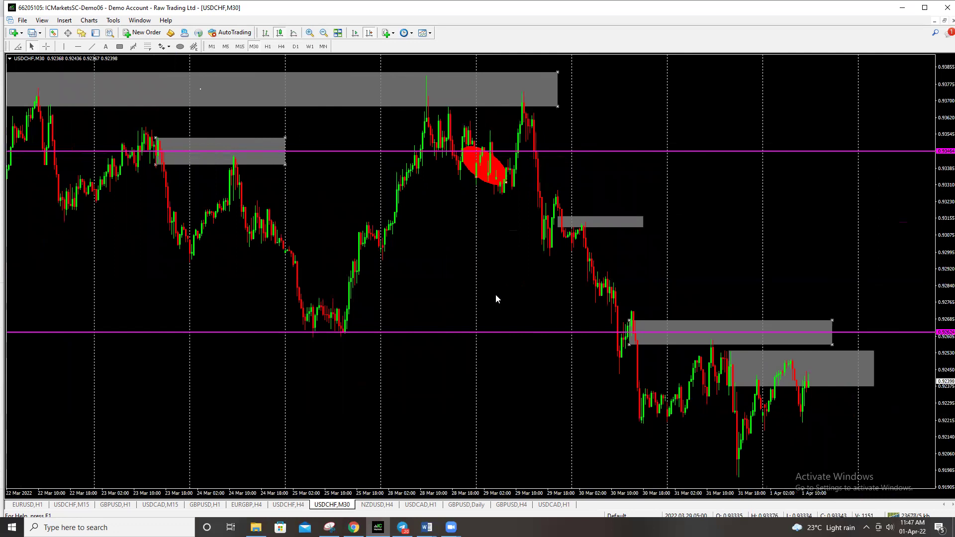
pyautogui.click(45, 46)
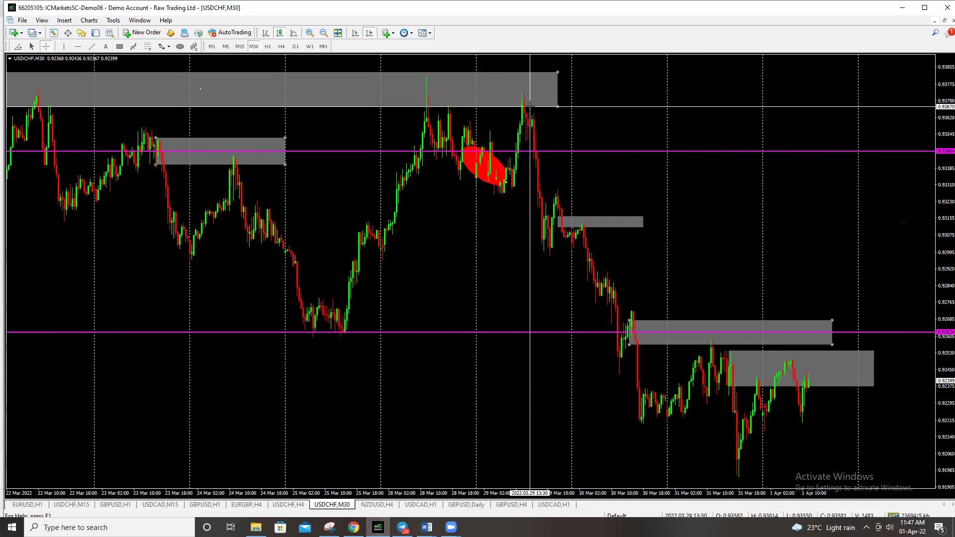
pyautogui.moveTo(530, 106); pyautogui.dragTo(640, 424)
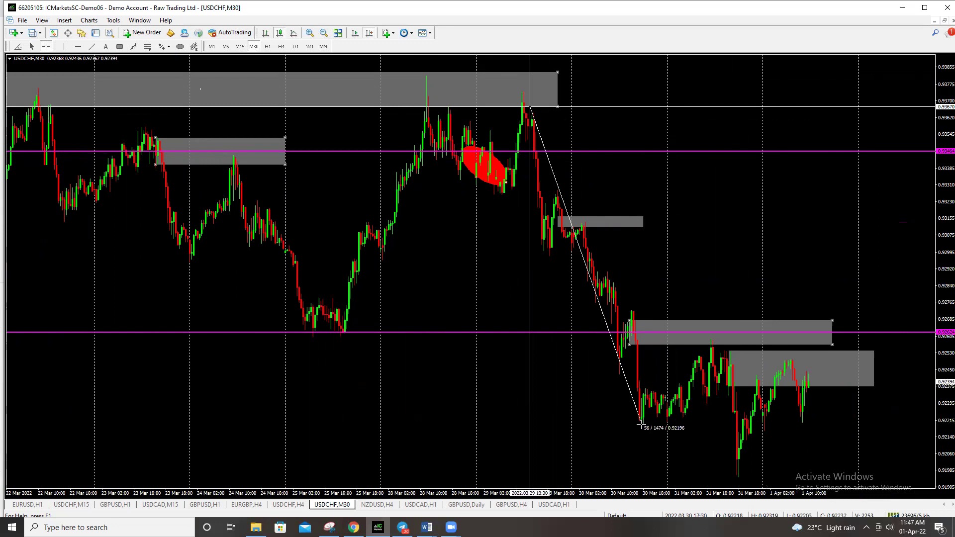
pyautogui.moveTo(640, 424); pyautogui.dragTo(529, 71)
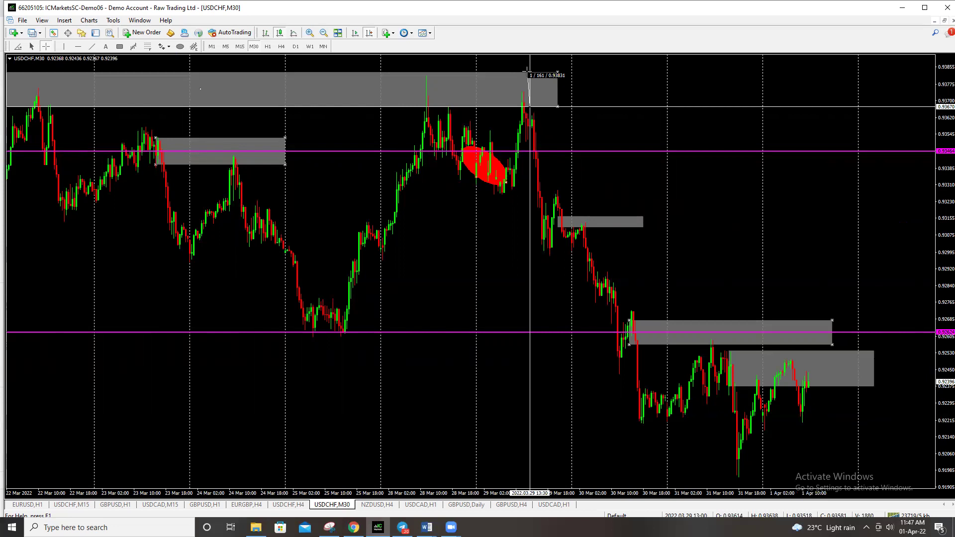
pyautogui.click(528, 72)
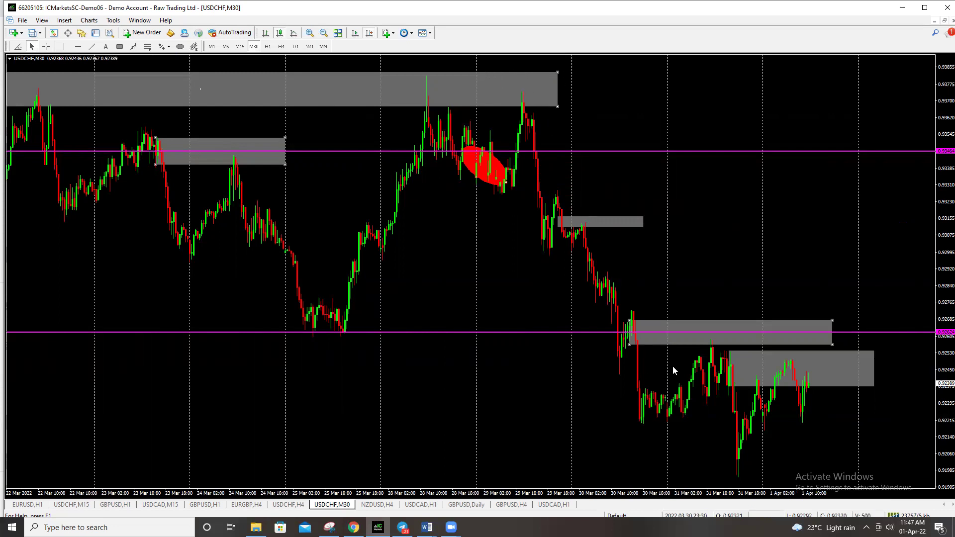
# Try halving the 30 March block by raising its bottom edge to the lower horizontal line, and restore its full height
pyautogui.moveTo(757, 196); pyautogui.dragTo(638, 201)
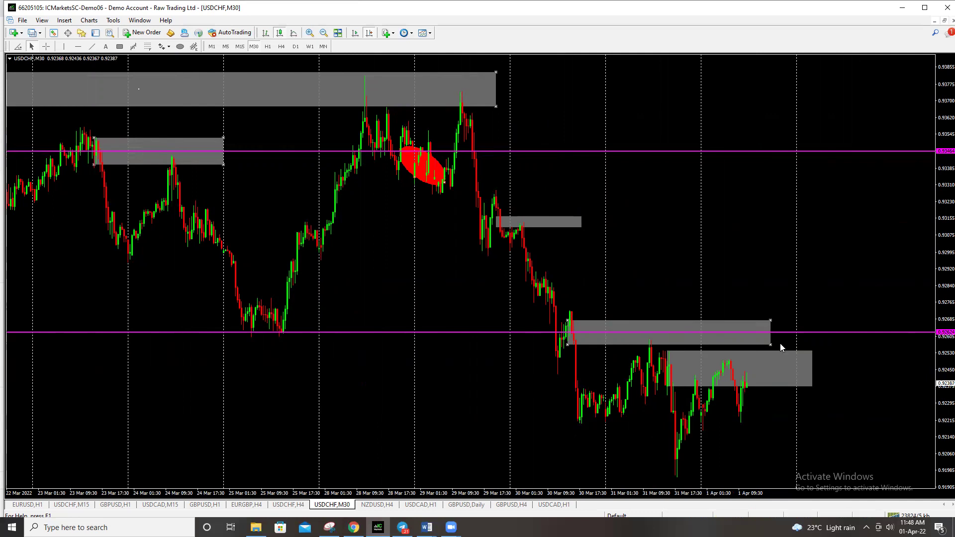
pyautogui.moveTo(771, 344); pyautogui.dragTo(772, 334)
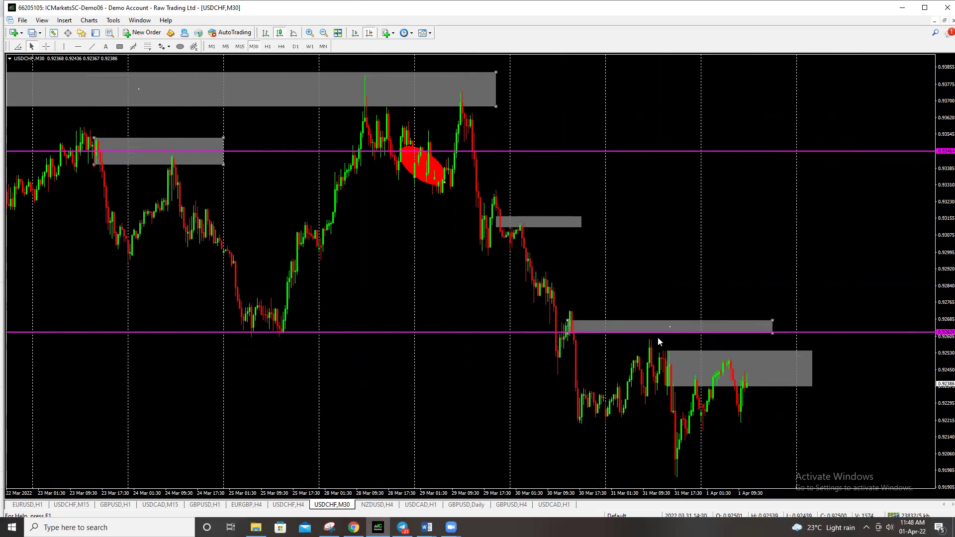
pyautogui.moveTo(773, 334); pyautogui.dragTo(775, 345)
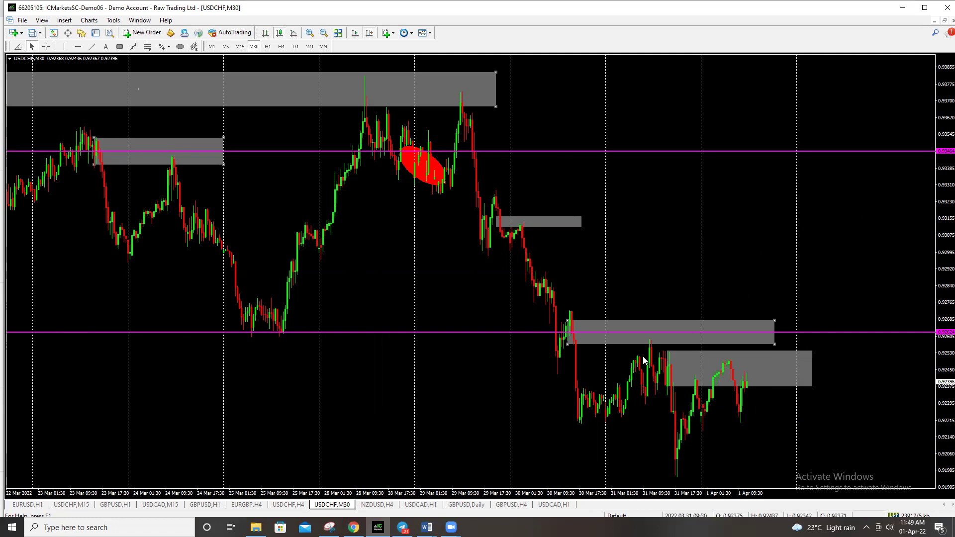
pyautogui.moveTo(369, 303); pyautogui.dragTo(505, 324)
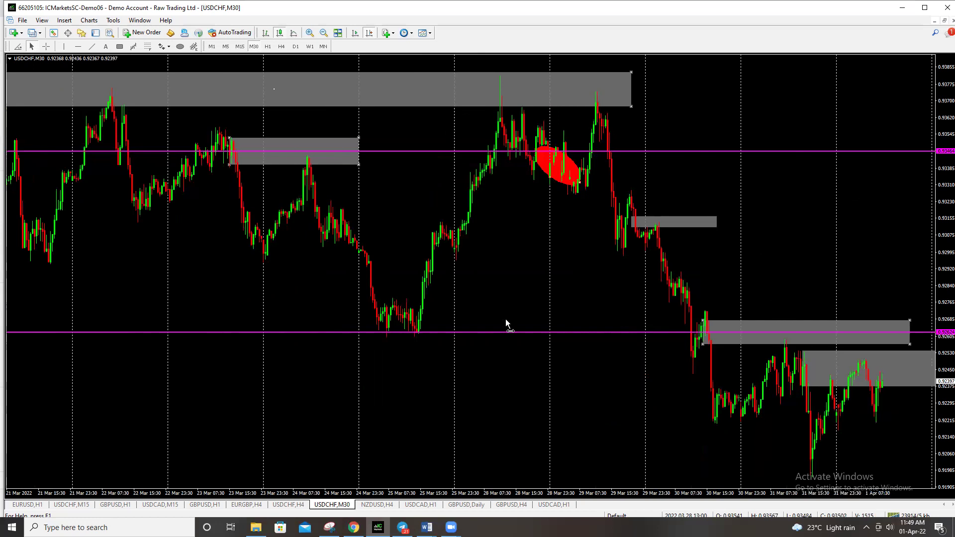
pyautogui.moveTo(412, 333); pyautogui.dragTo(605, 318)
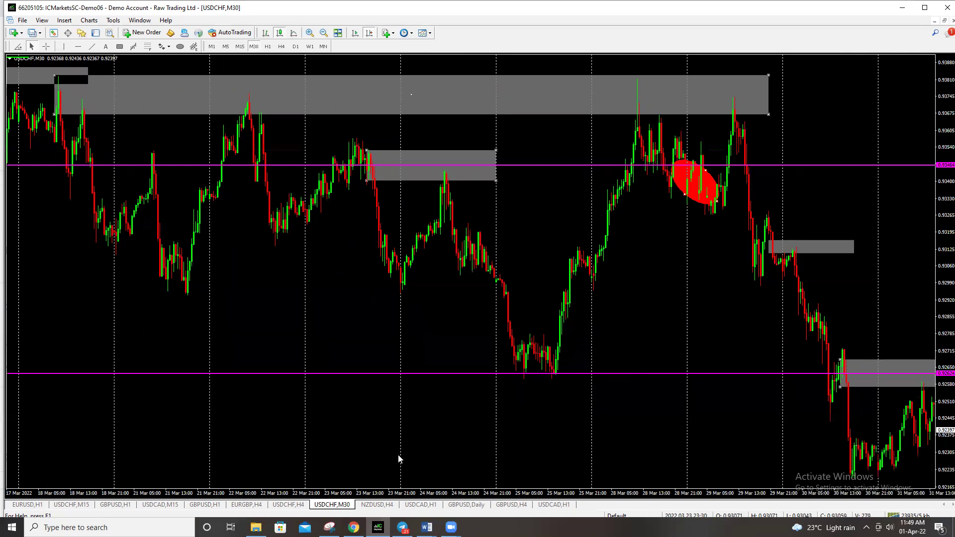
pyautogui.moveTo(631, 320); pyautogui.dragTo(395, 337)
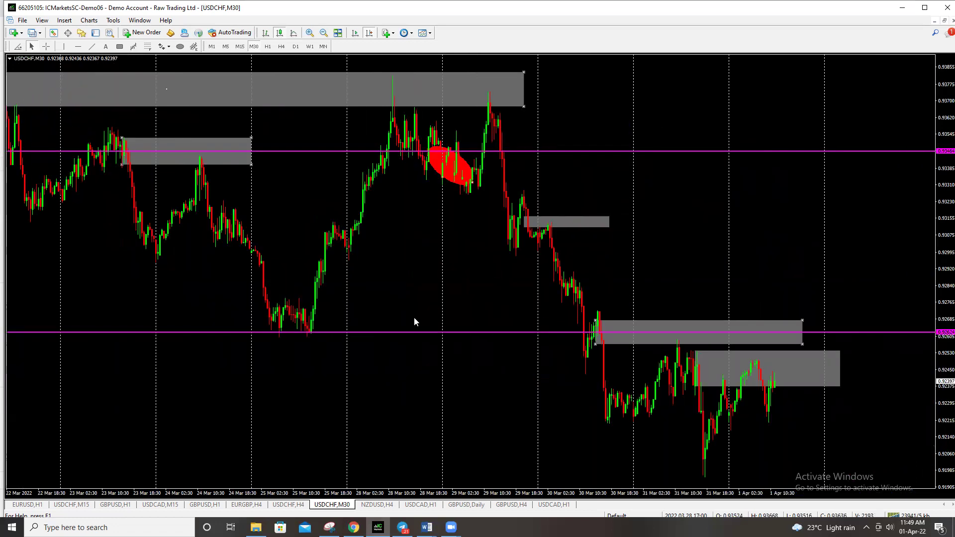
# Open the GBPUSD,H4 chart and examine its labelled blocks from the peak down to the March lows
pyautogui.click(511, 505)
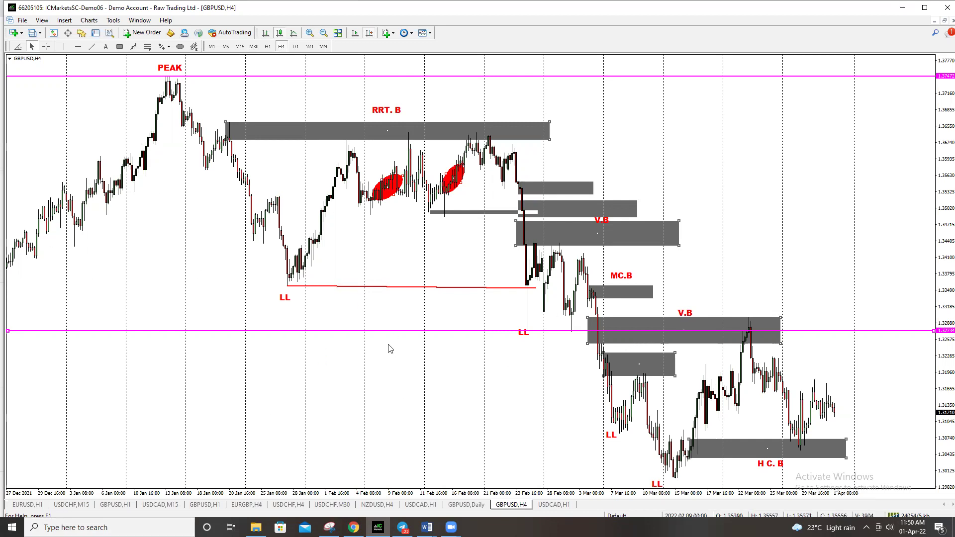
pyautogui.moveTo(449, 358); pyautogui.dragTo(408, 366)
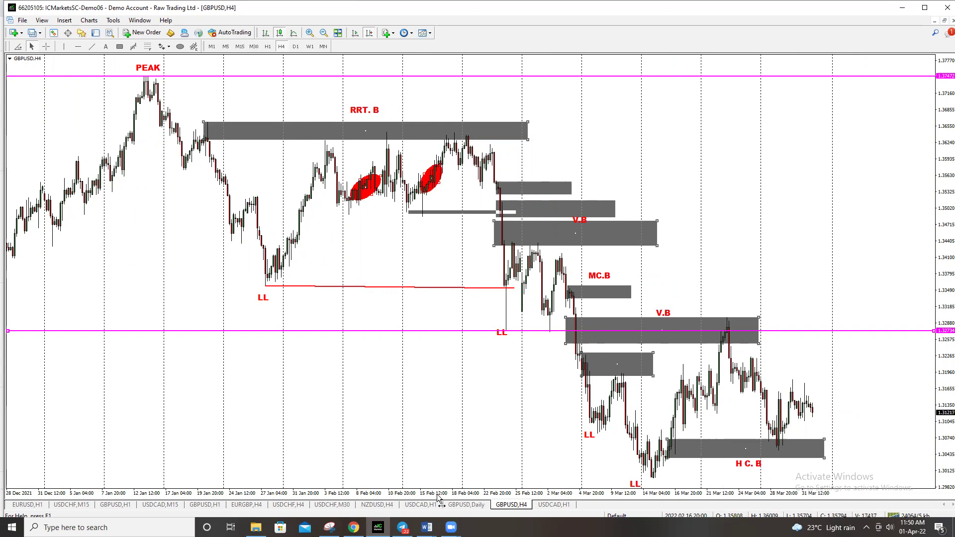
# Switch to Chrome and show the academy's YouTube channel, Facebook page and LinkedIn page
pyautogui.click(353, 527)
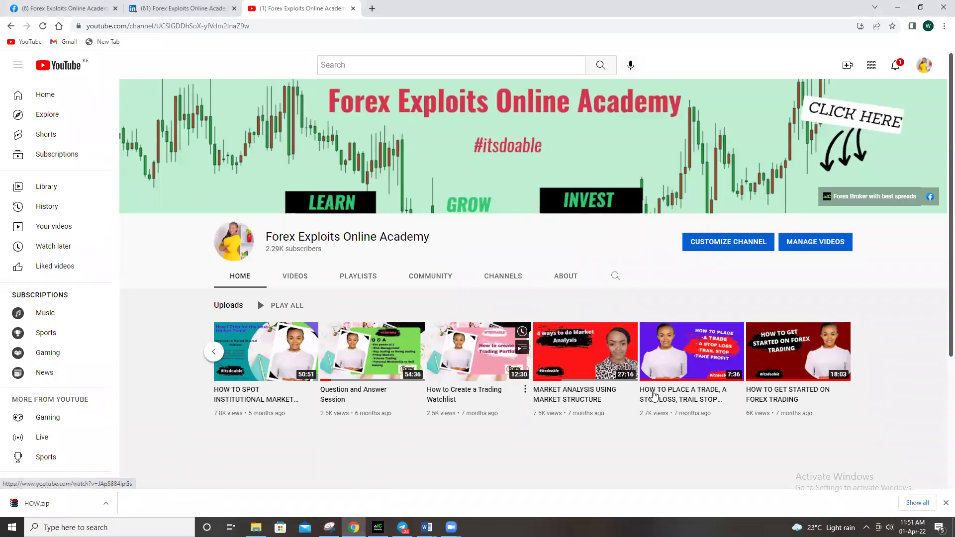
pyautogui.click(41, 8)
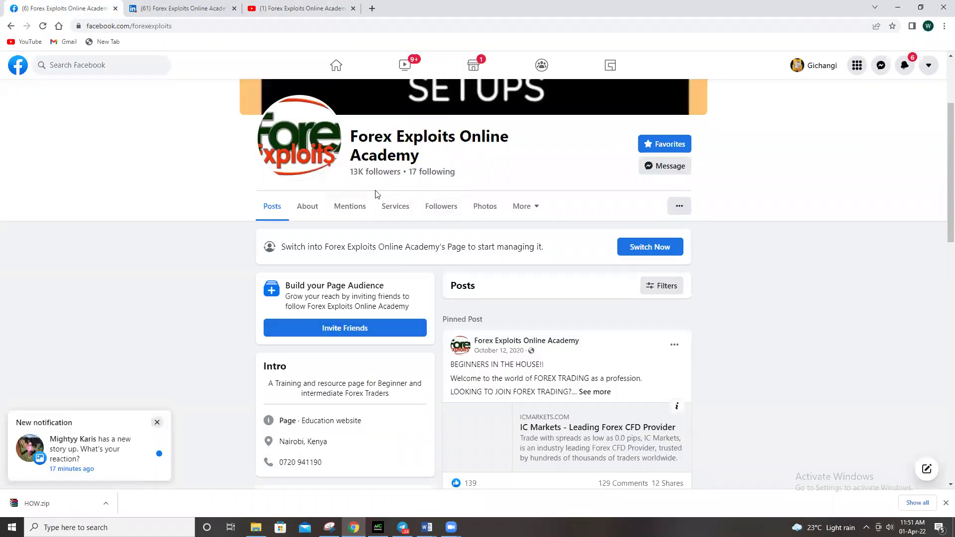
pyautogui.click(181, 8)
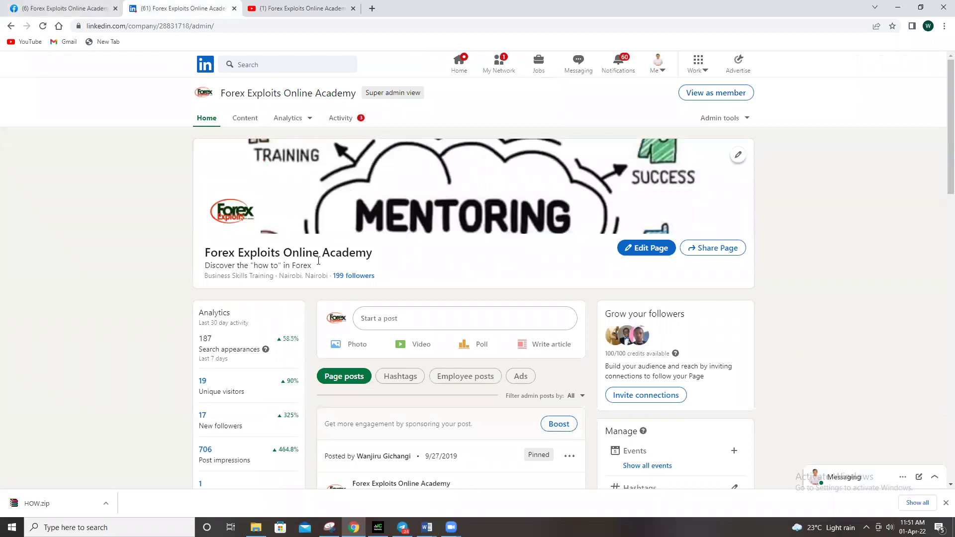